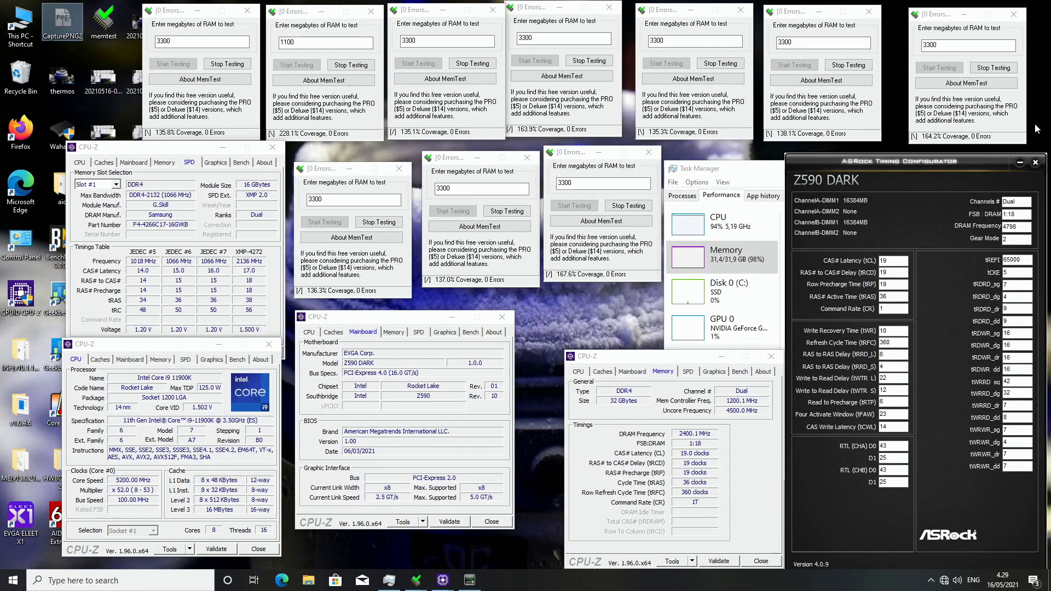
# Close the timing configurator and stop all ten HCI MemTest runs at 0 errors.
pyautogui.click(1034, 162)
pyautogui.click(628, 206)
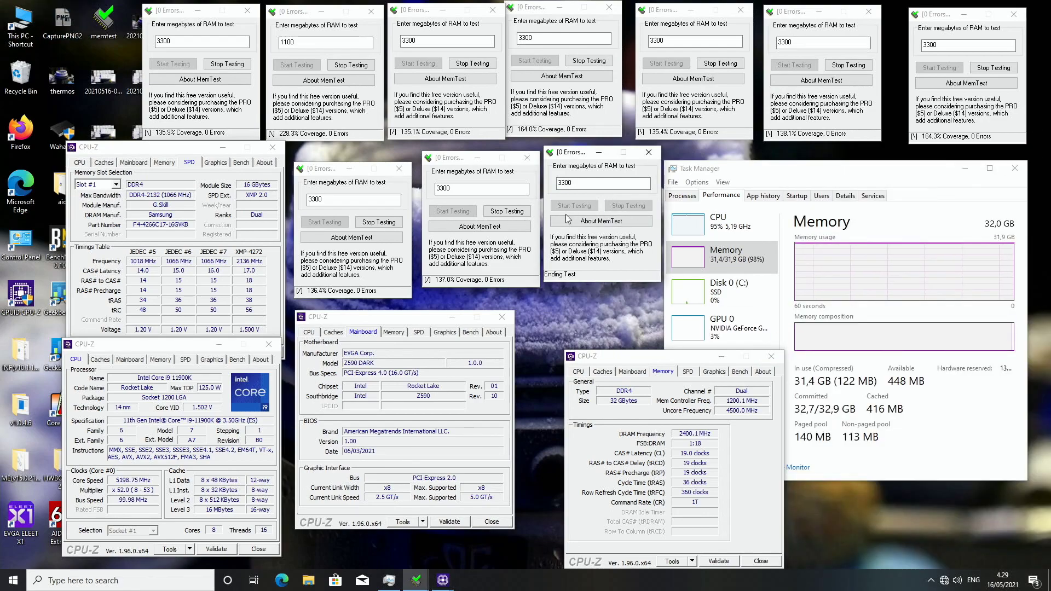
pyautogui.click(507, 211)
pyautogui.click(392, 223)
pyautogui.click(227, 64)
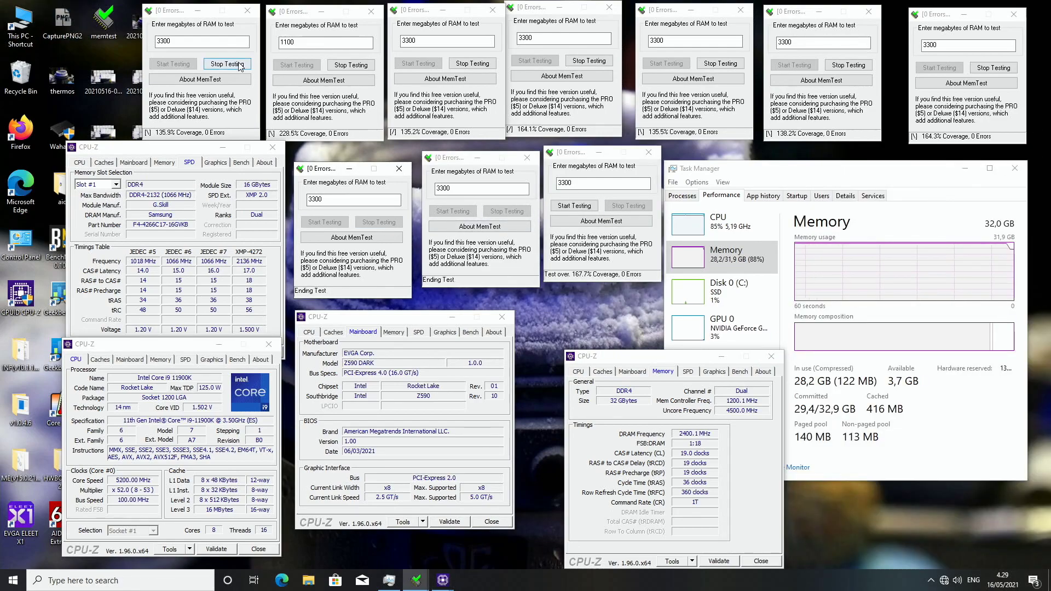
pyautogui.click(351, 65)
pyautogui.click(473, 64)
pyautogui.click(589, 61)
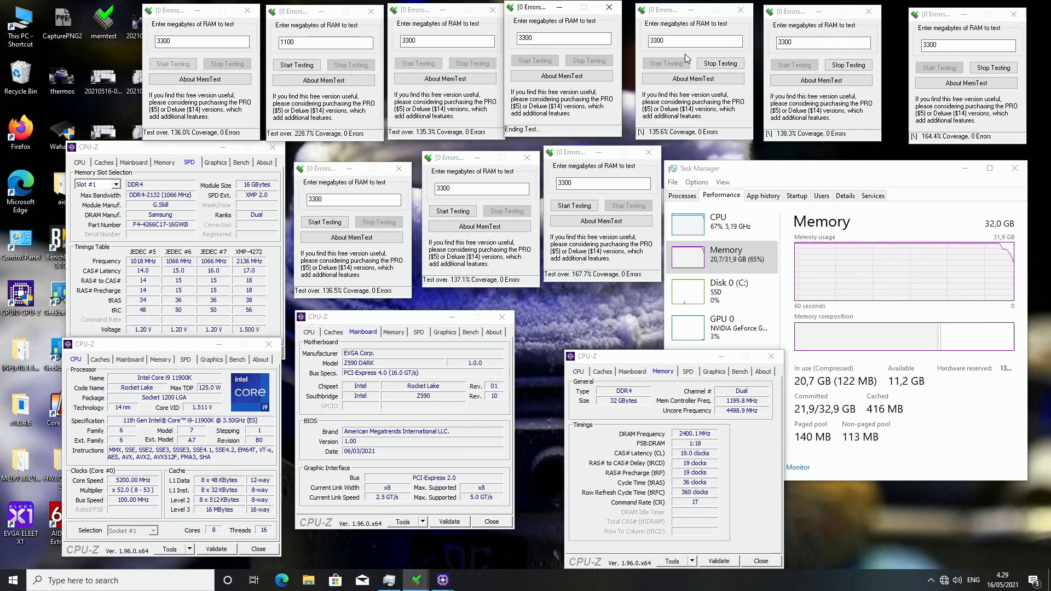
pyautogui.click(720, 64)
pyautogui.click(837, 65)
pyautogui.click(994, 68)
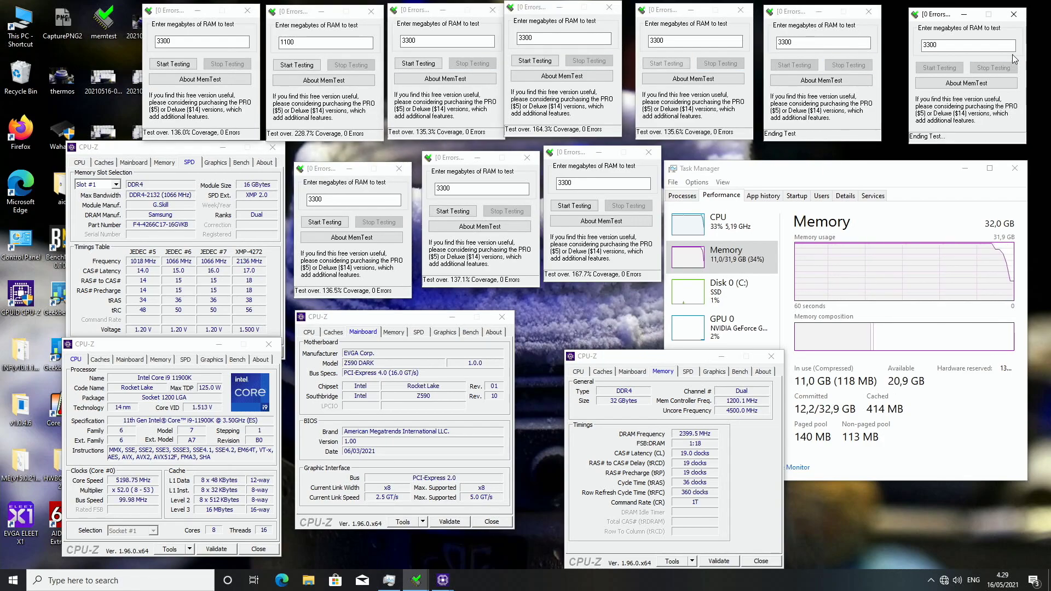
# Close all ten finished HCI MemTest windows.
pyautogui.click(1015, 14)
pyautogui.click(648, 153)
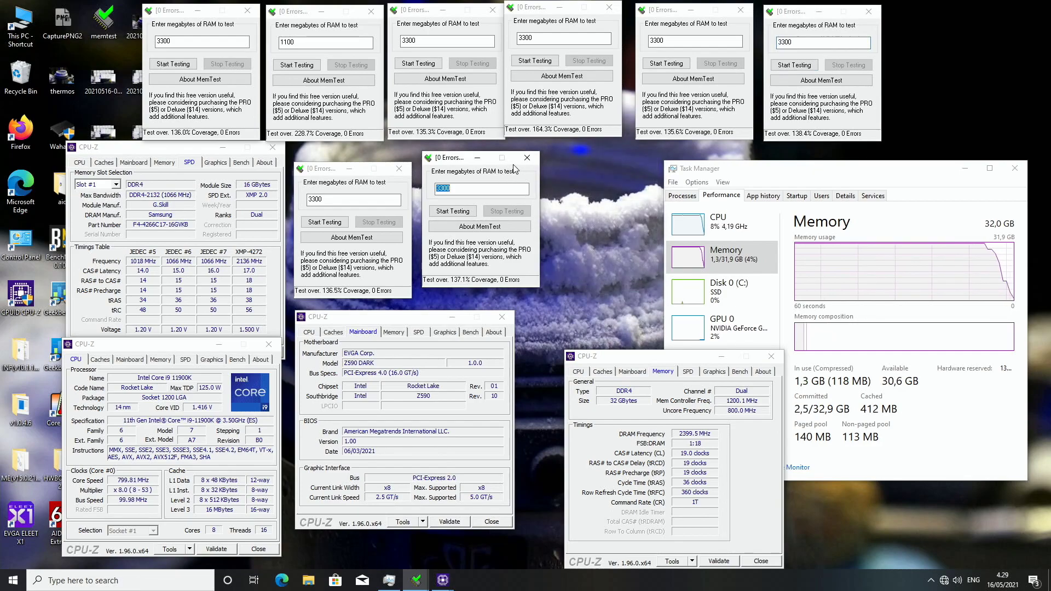
pyautogui.click(528, 158)
pyautogui.click(399, 168)
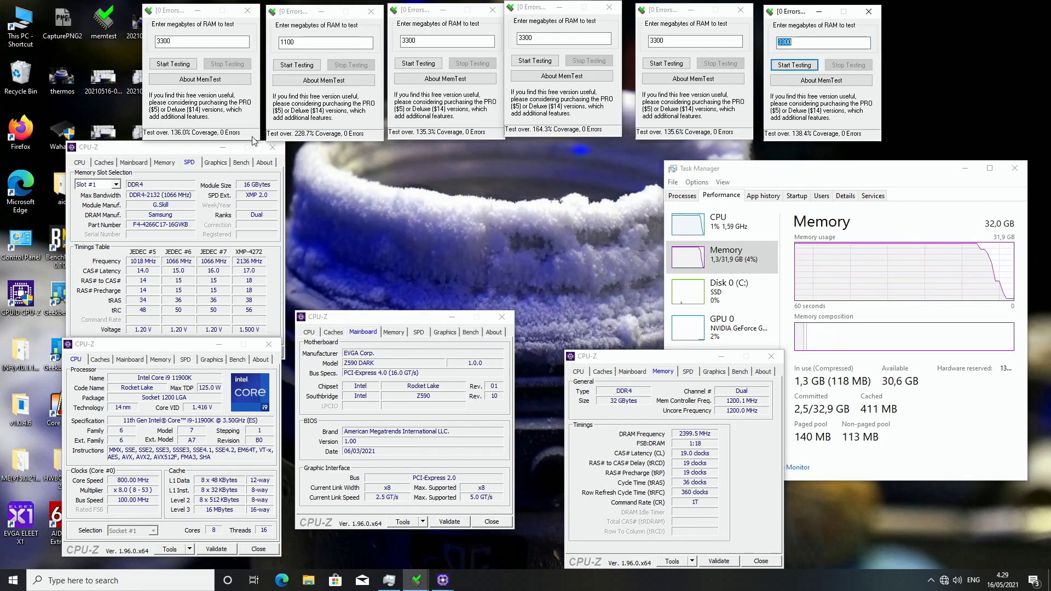
pyautogui.click(248, 10)
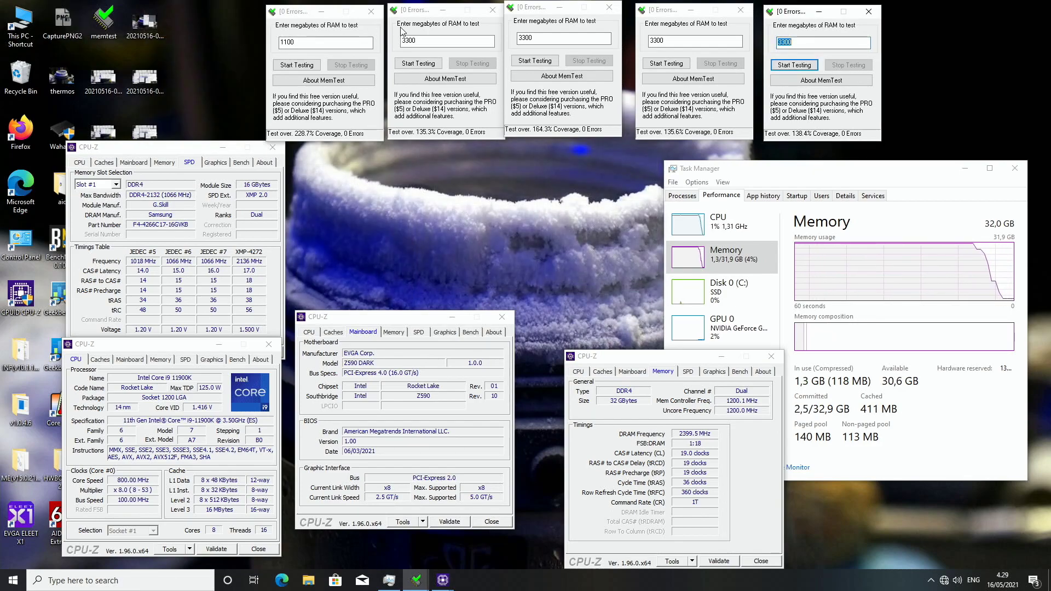
pyautogui.click(371, 12)
pyautogui.click(492, 10)
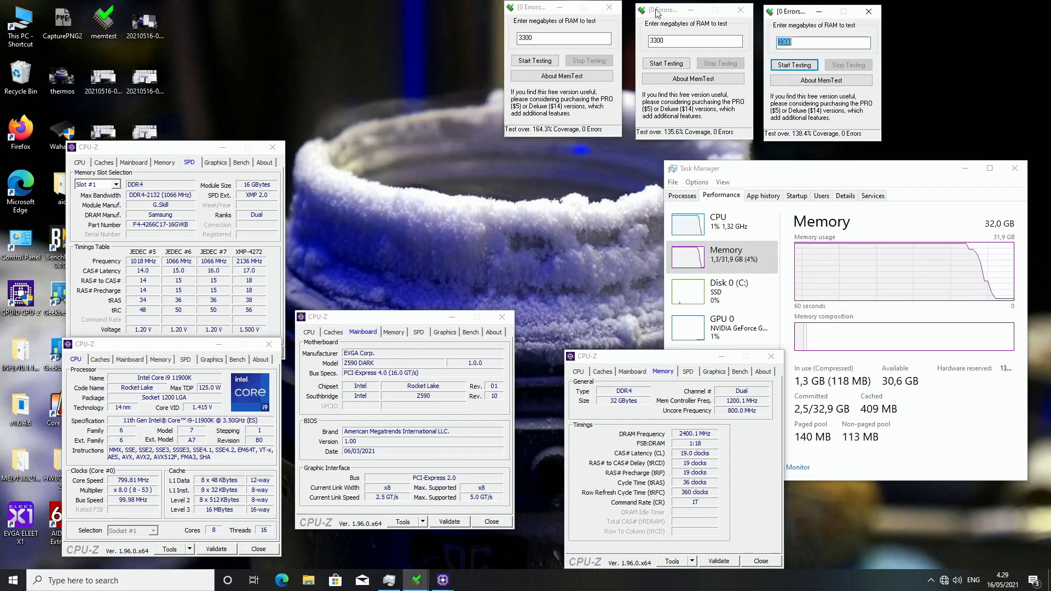
pyautogui.click(610, 7)
pyautogui.click(741, 9)
pyautogui.click(868, 11)
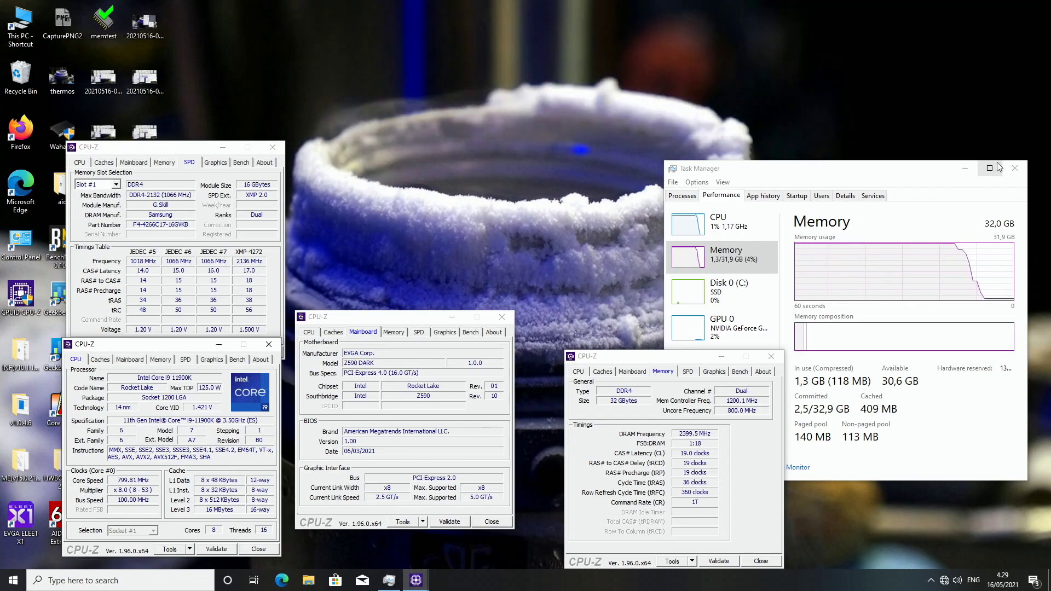
# Close Task Manager and every CPU-Z window, leaving only the desktop.
pyautogui.click(1016, 168)
pyautogui.click(780, 360)
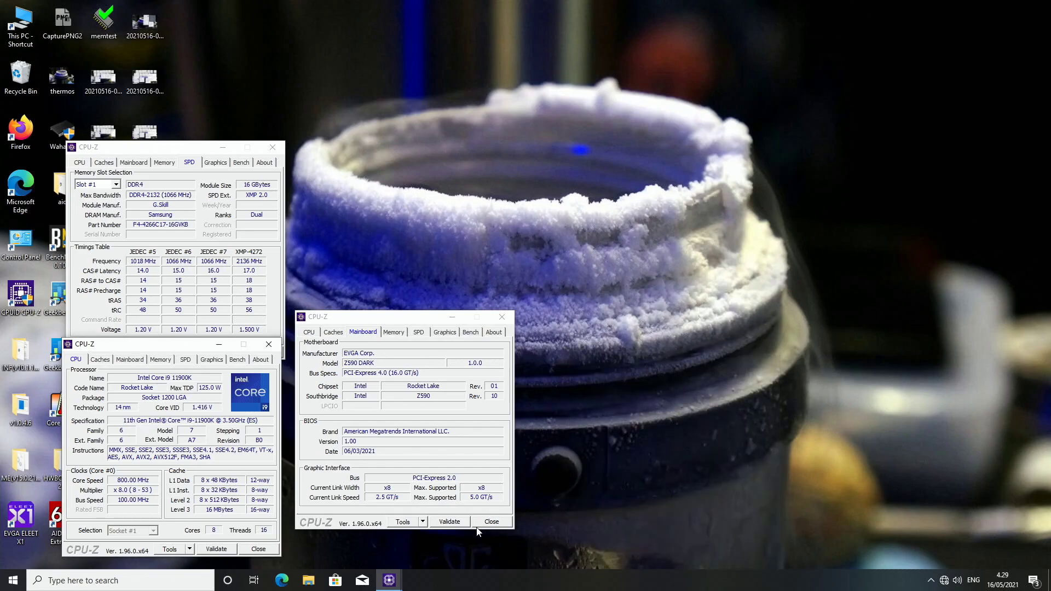
pyautogui.click(508, 512)
pyautogui.click(492, 522)
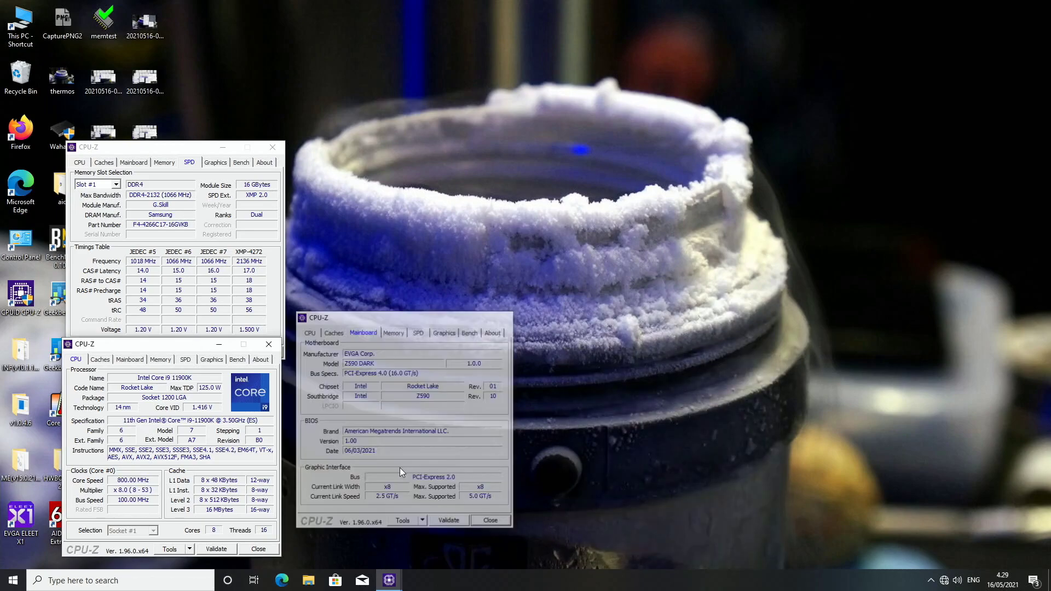
pyautogui.click(269, 344)
pyautogui.click(262, 352)
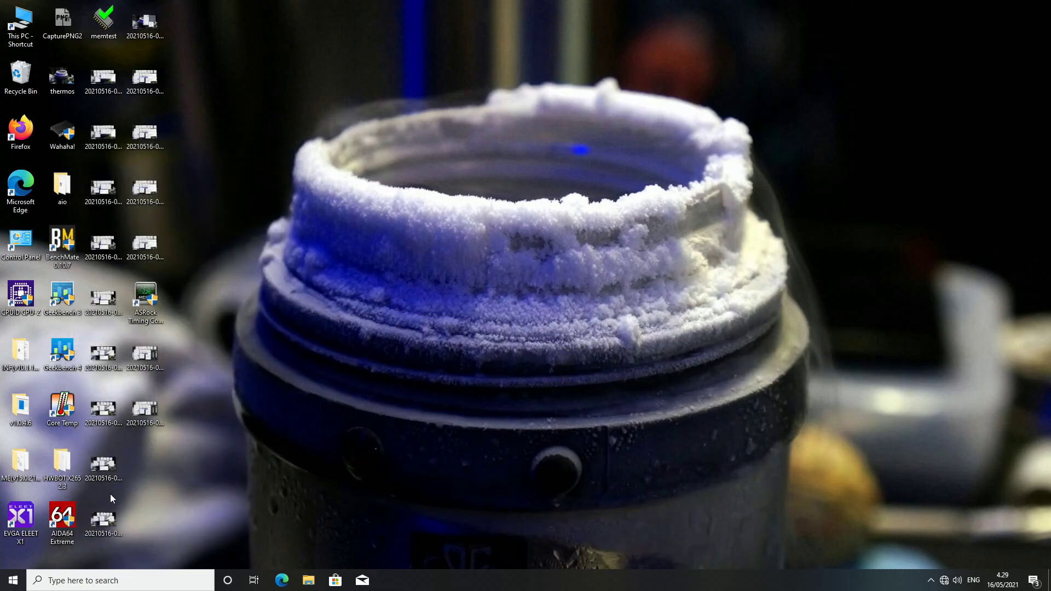
# Launch AIDA64 Extreme v6.25.5400 from its desktop icon.
pyautogui.doubleClick(62, 518)
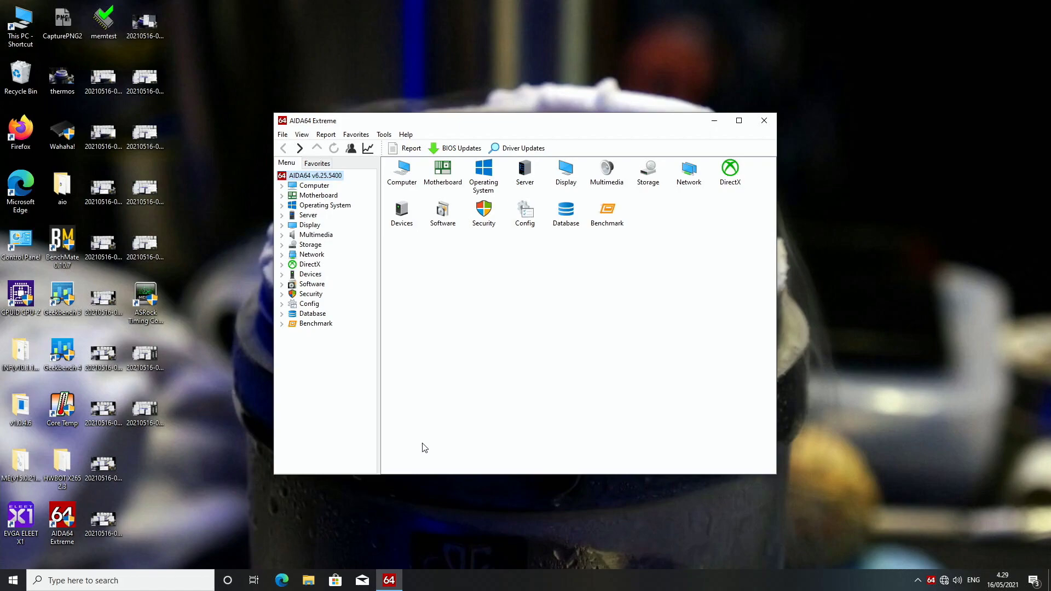
# Open Cache & Memory Benchmark alone in the top-right corner and start the run.
pyautogui.click(390, 137)
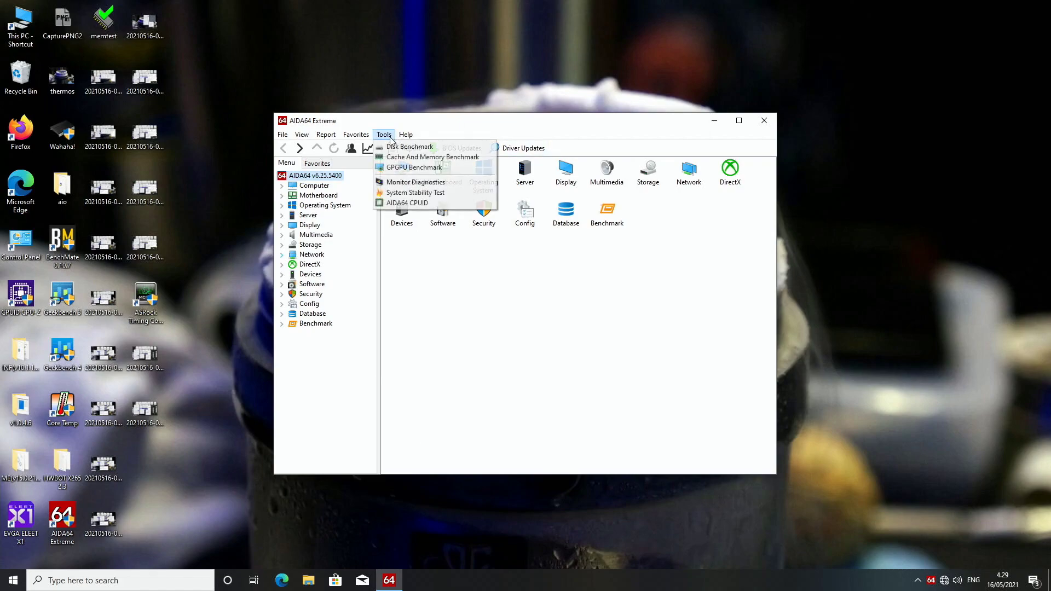
pyautogui.click(422, 158)
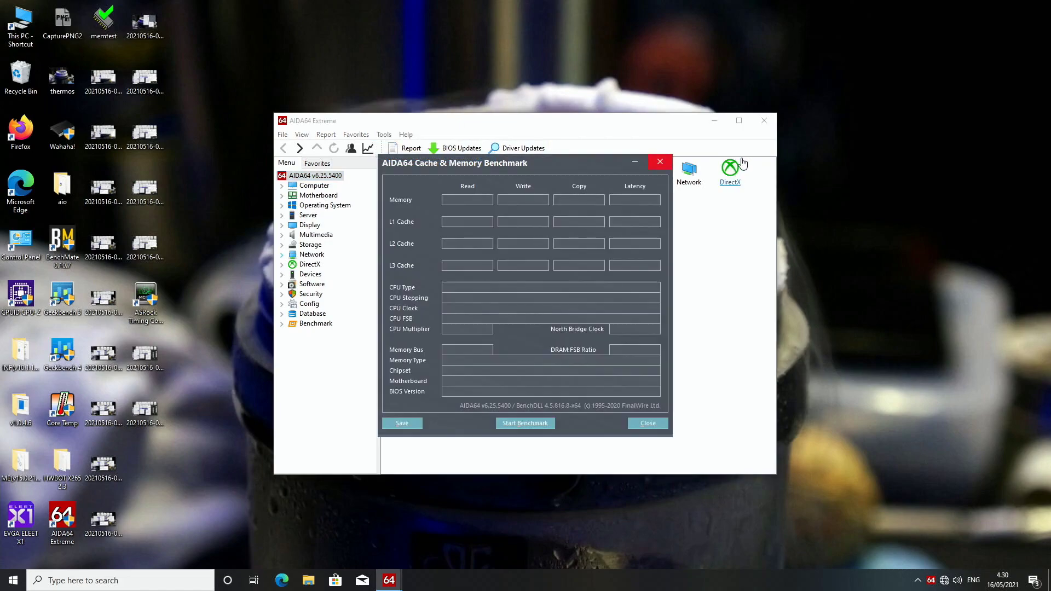
pyautogui.click(719, 125)
pyautogui.moveTo(521, 162); pyautogui.dragTo(855, 17)
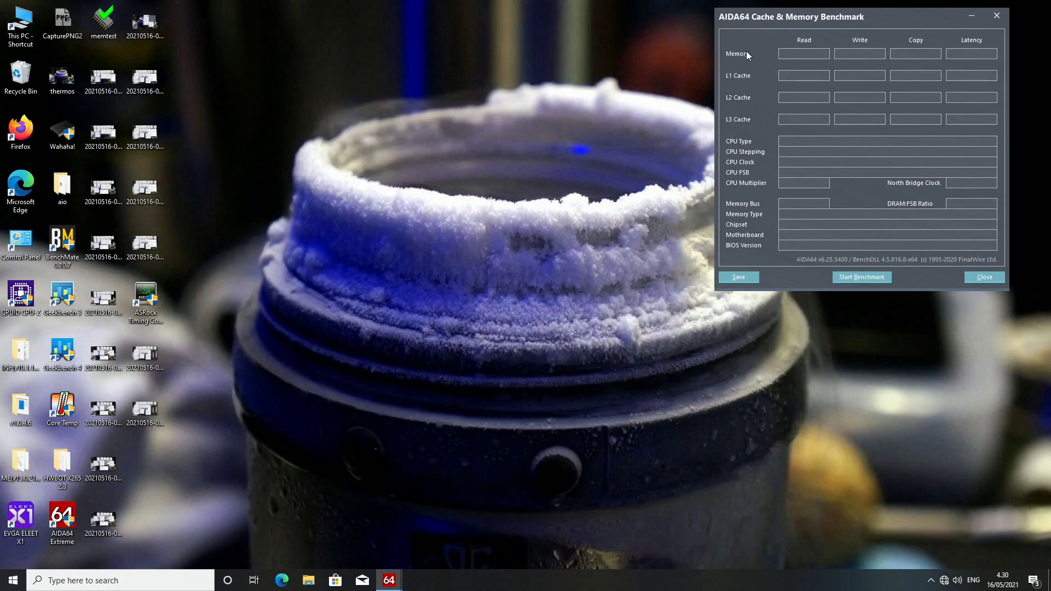
pyautogui.press('Return')
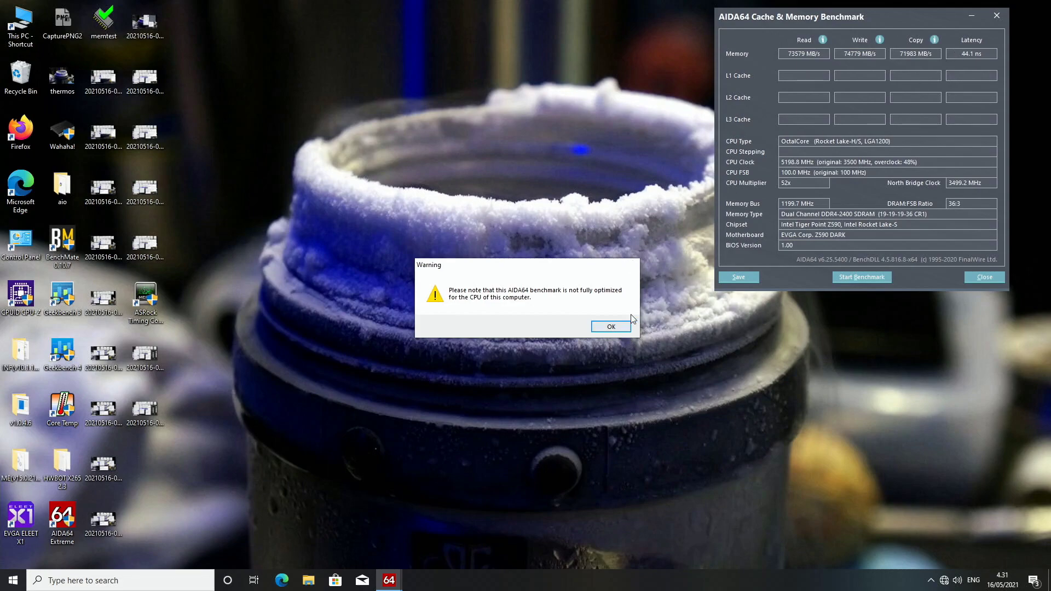
# Dismiss the warning after the 73579 MB/s read, 44.1 ns result and launch CPU-Z.
pyautogui.click(611, 327)
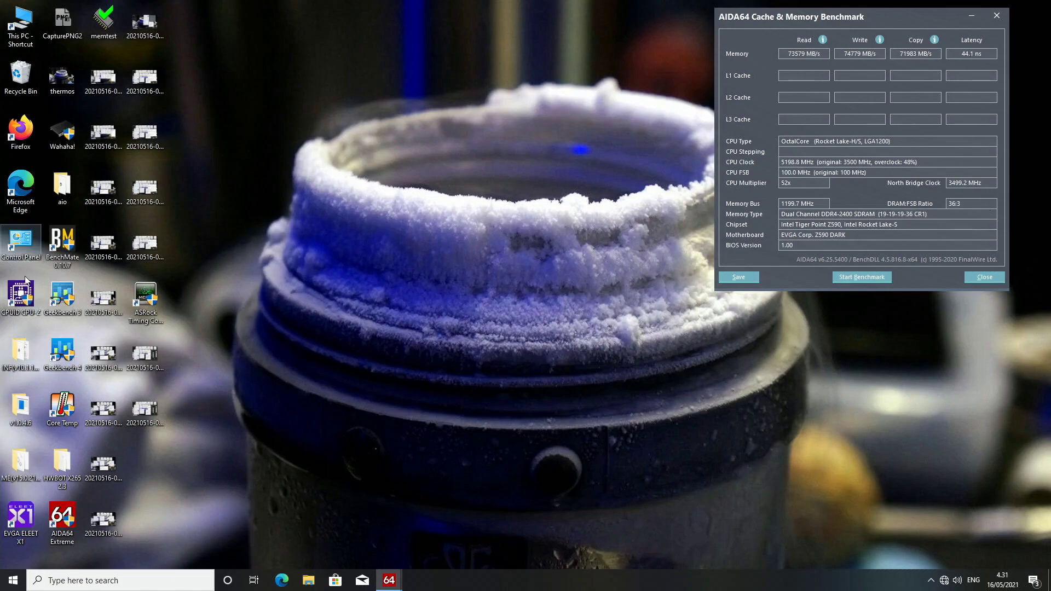
pyautogui.doubleClick(26, 304)
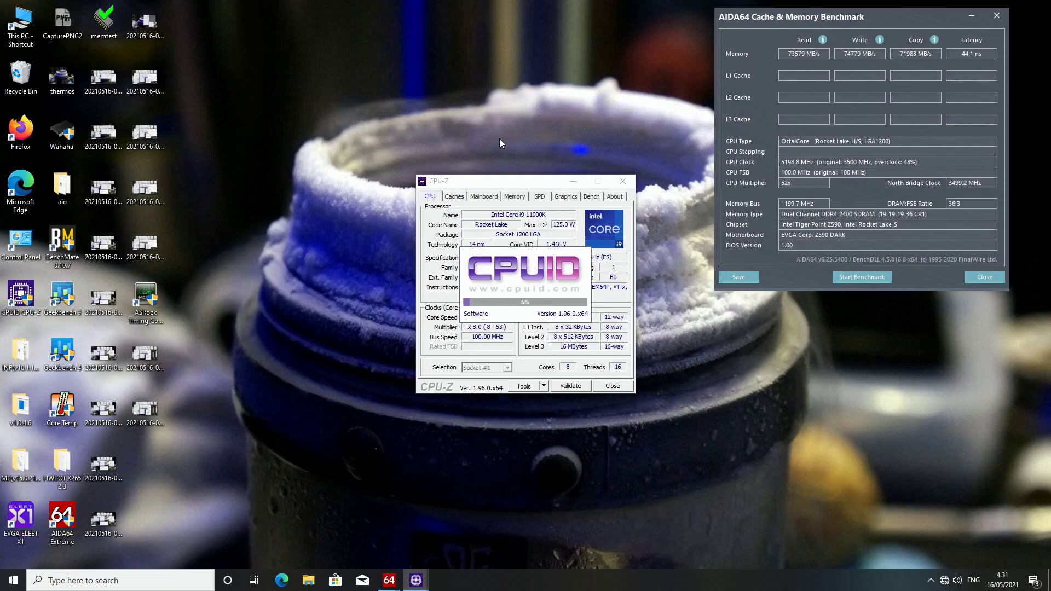
# Check the memory timings in CPU-Z at the top of the screen, then close it.
pyautogui.click(515, 203)
pyautogui.moveTo(538, 180); pyautogui.dragTo(610, 4)
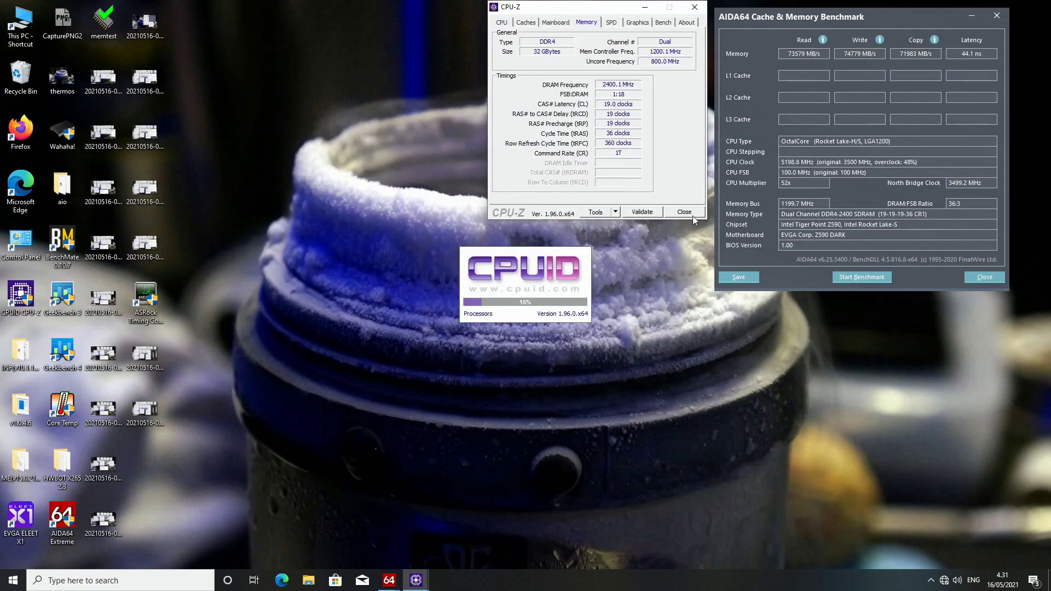
pyautogui.click(693, 216)
# Switch the power plan to High performance and rerun the AIDA64 memory benchmark.
pyautogui.doubleClick(26, 254)
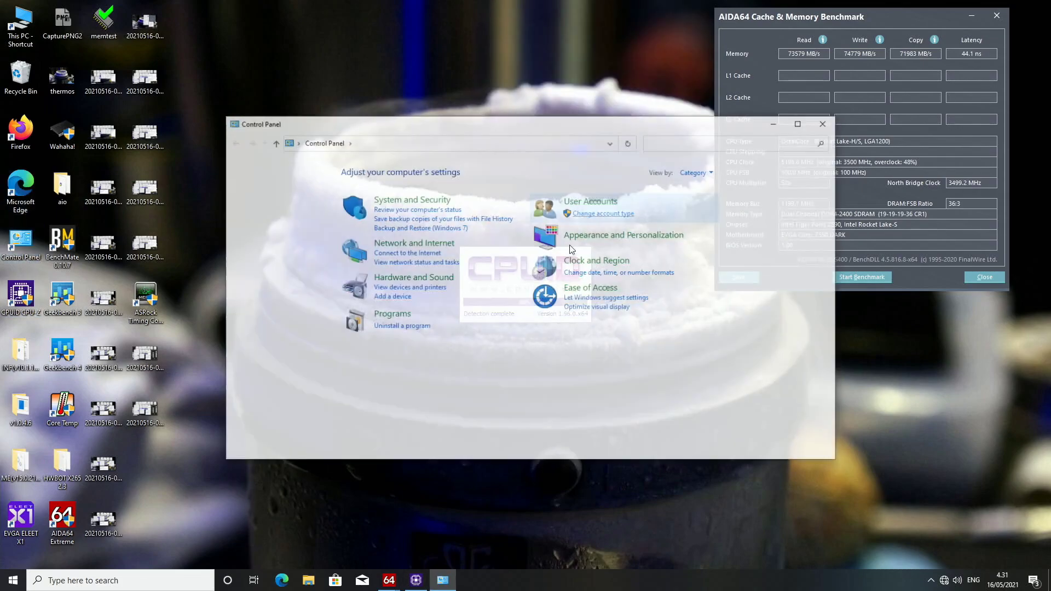
pyautogui.click(711, 174)
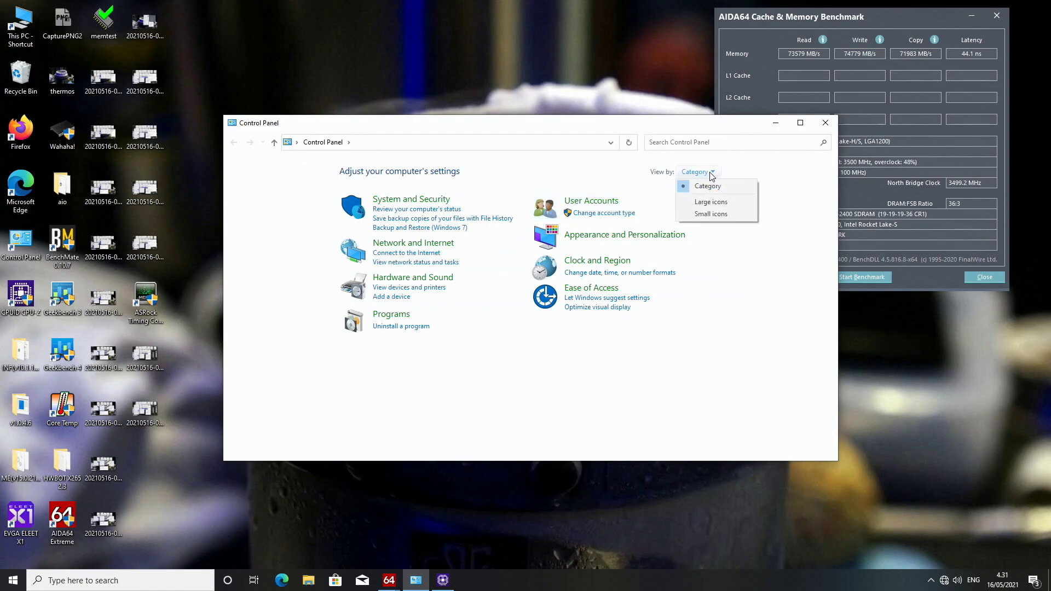
pyautogui.click(712, 215)
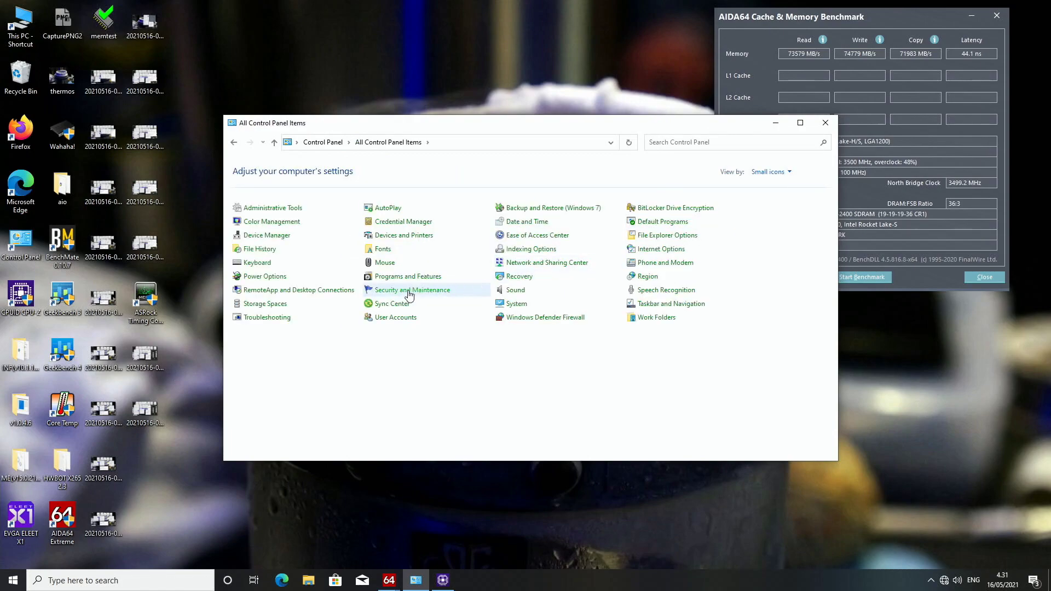
pyautogui.click(265, 277)
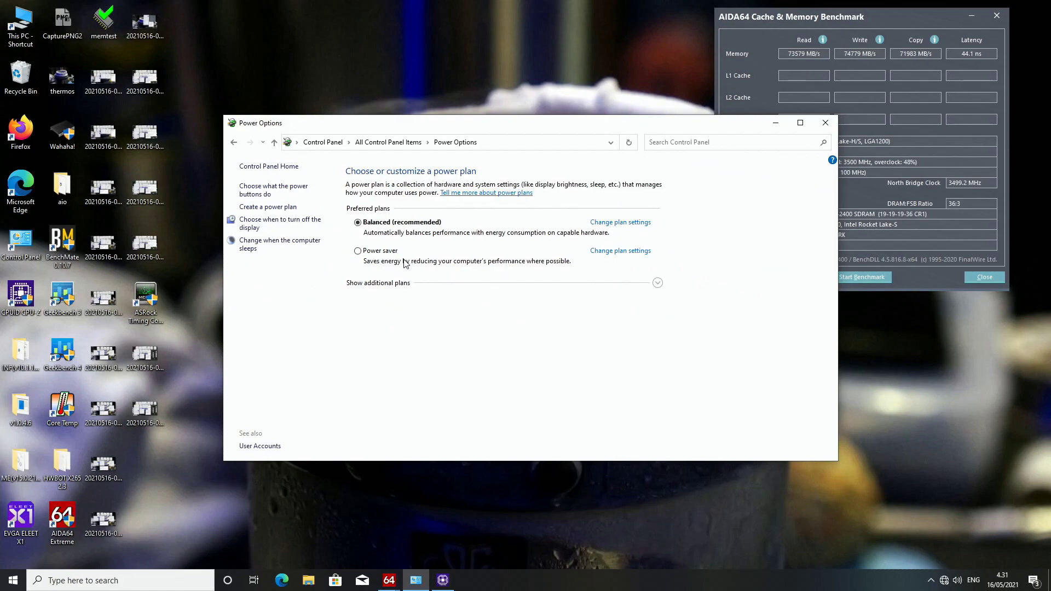
pyautogui.click(393, 283)
pyautogui.click(378, 298)
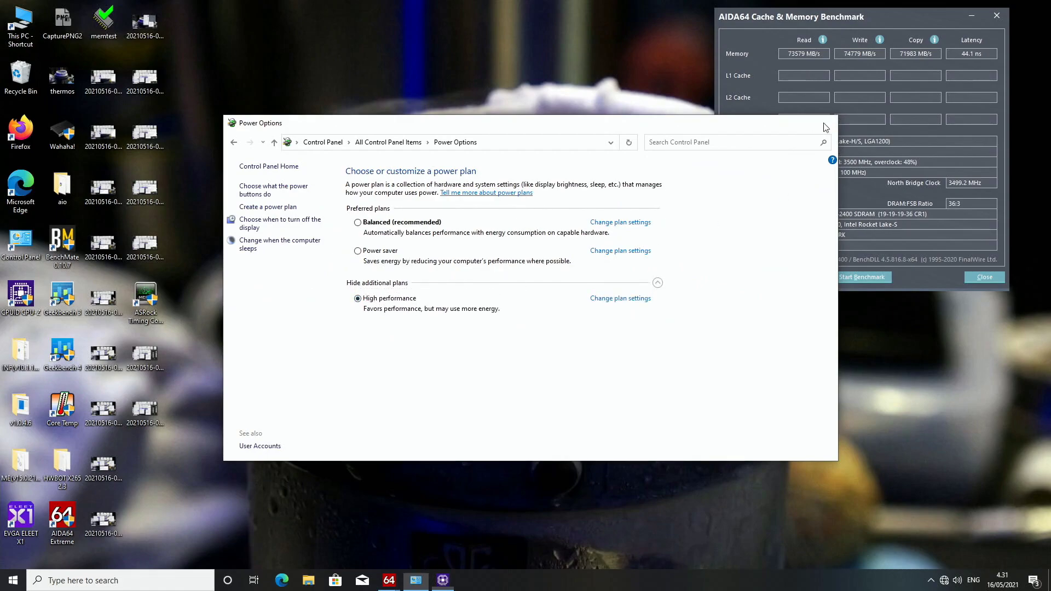
pyautogui.click(825, 124)
pyautogui.click(631, 181)
pyautogui.click(862, 277)
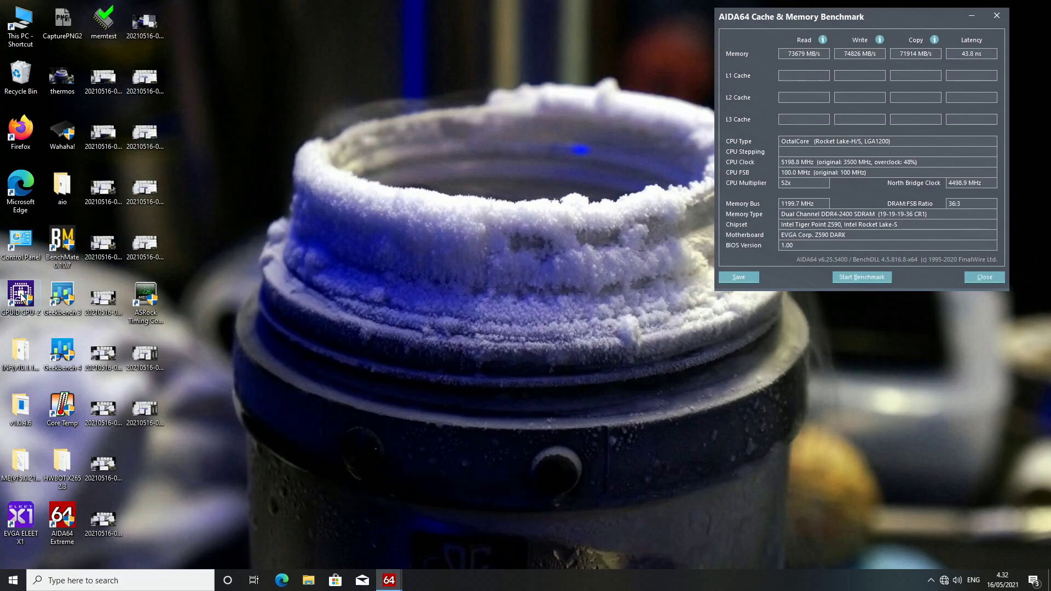
# Dismiss the warning and open two CPU-Z windows, the first placed at the top.
pyautogui.click(613, 325)
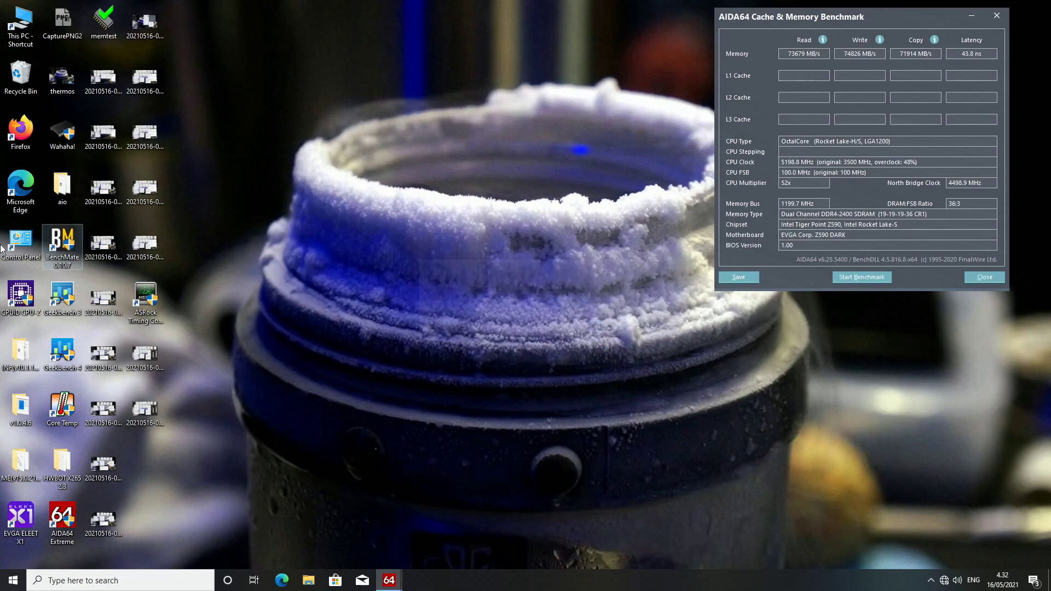
pyautogui.doubleClick(18, 299)
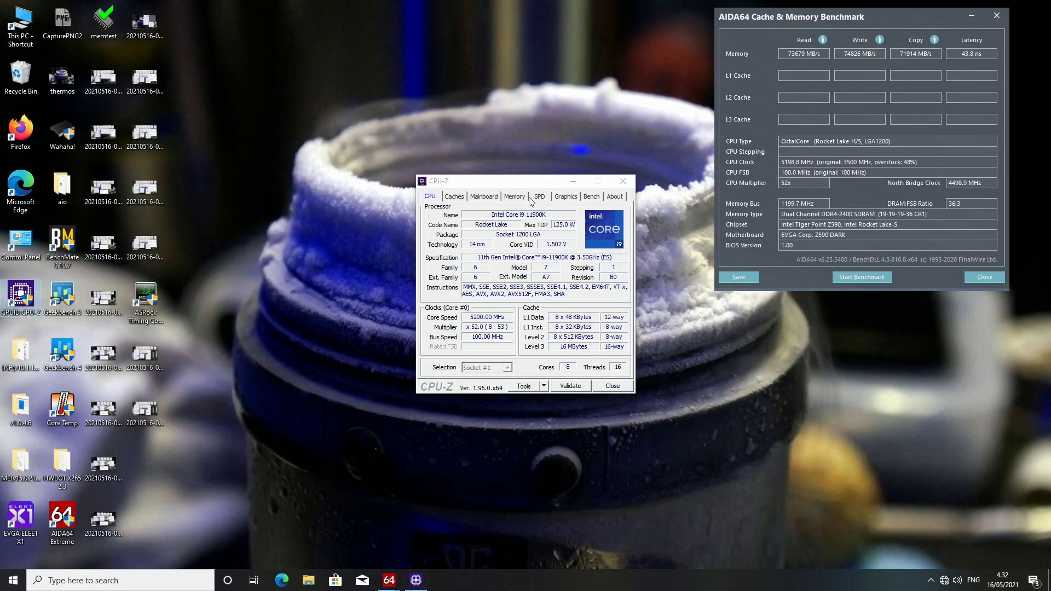
pyautogui.moveTo(534, 182); pyautogui.dragTo(602, 8)
pyautogui.doubleClick(26, 297)
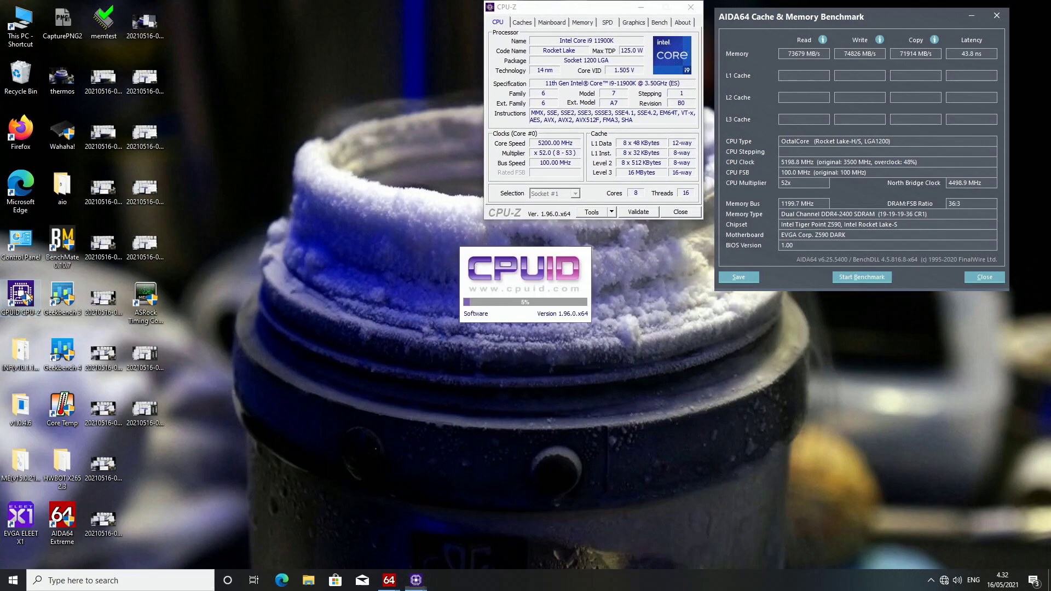
pyautogui.moveTo(620, 12); pyautogui.dragTo(626, 20)
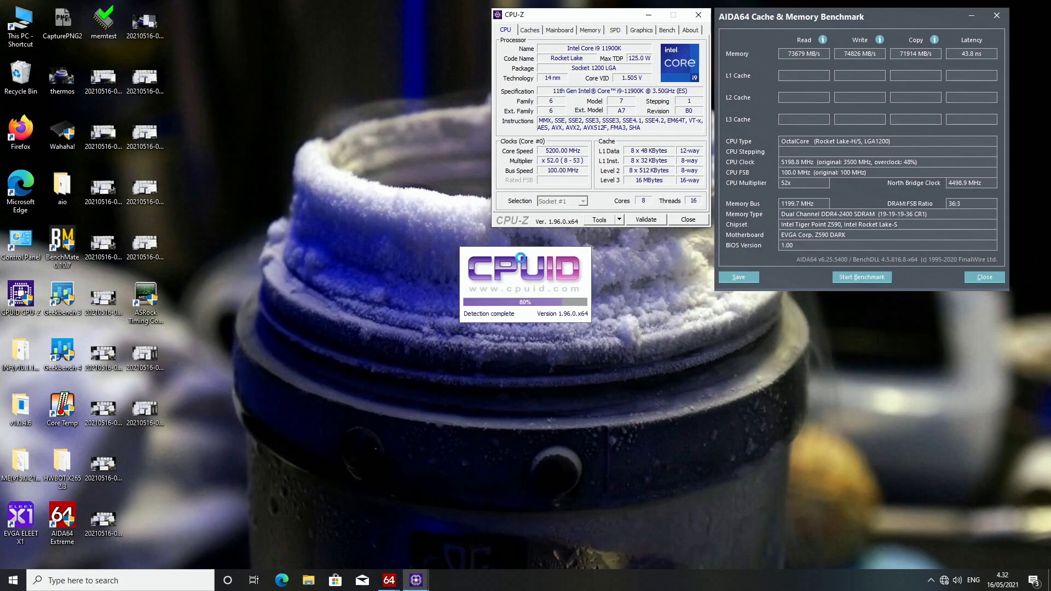
# Put Memory and Mainboard CPU-Z windows below and lower-right, then launch ASRock Timing Configurator.
pyautogui.click(514, 197)
pyautogui.moveTo(530, 183); pyautogui.dragTo(603, 238)
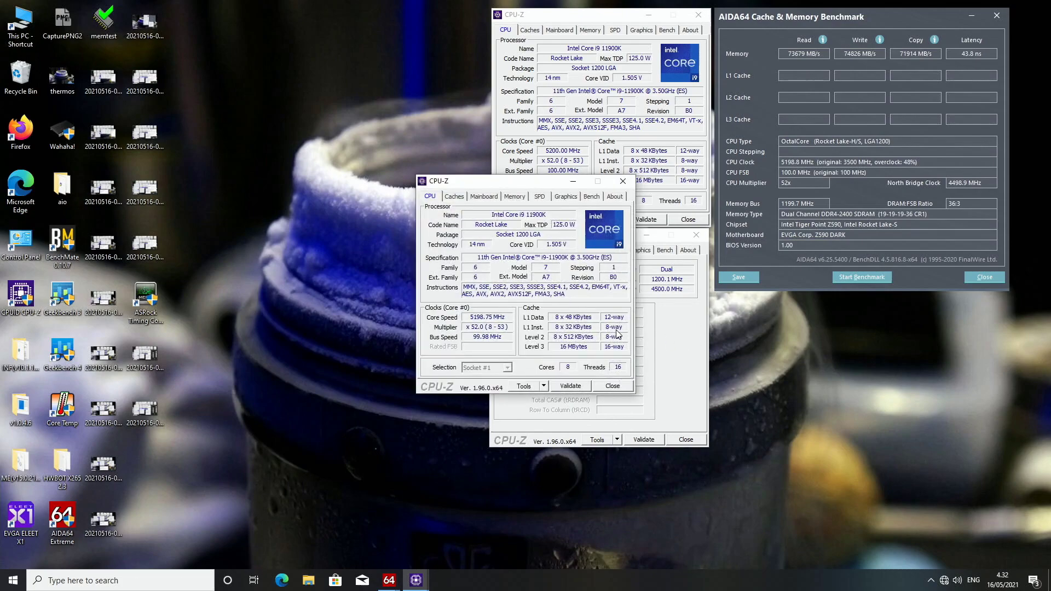
pyautogui.click(484, 196)
pyautogui.moveTo(499, 182); pyautogui.dragTo(796, 302)
pyautogui.click(64, 26)
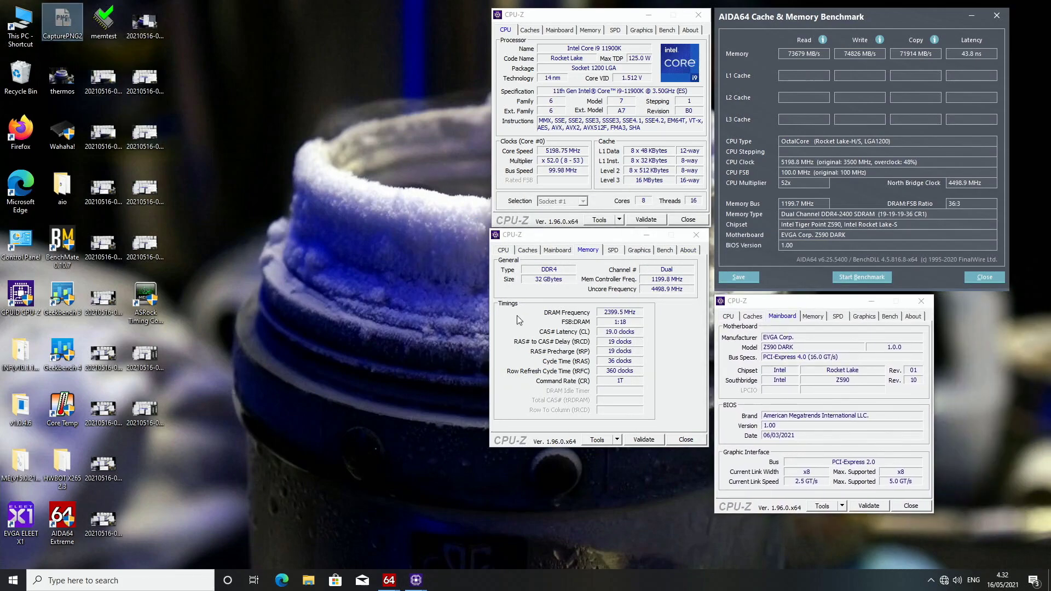
pyautogui.doubleClick(157, 324)
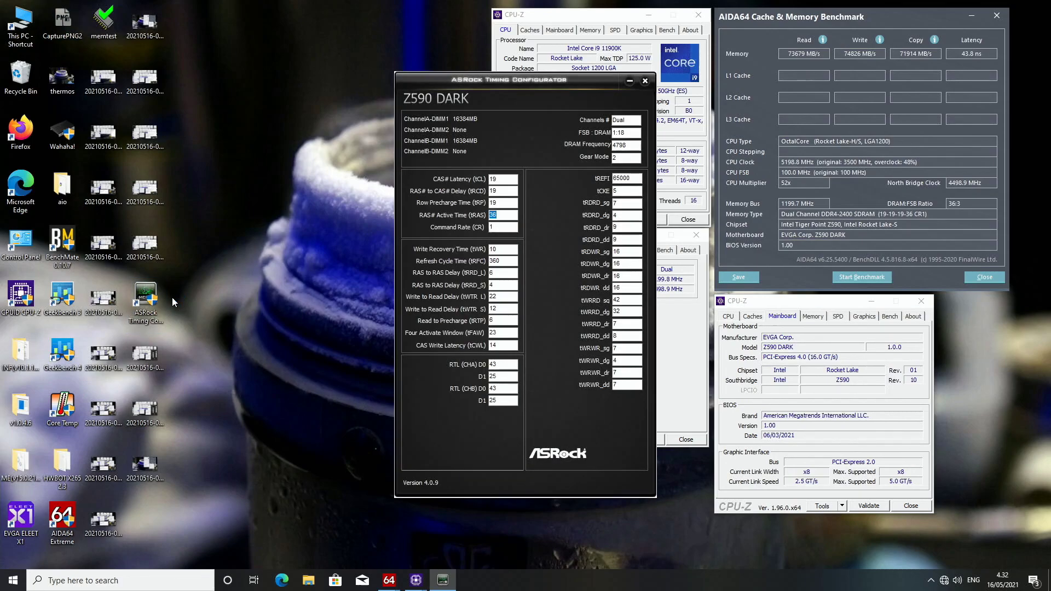
# Place the Z590 DARK timings window at the top-left and launch CapturePNG2.
pyautogui.moveTo(544, 97); pyautogui.dragTo(372, 22)
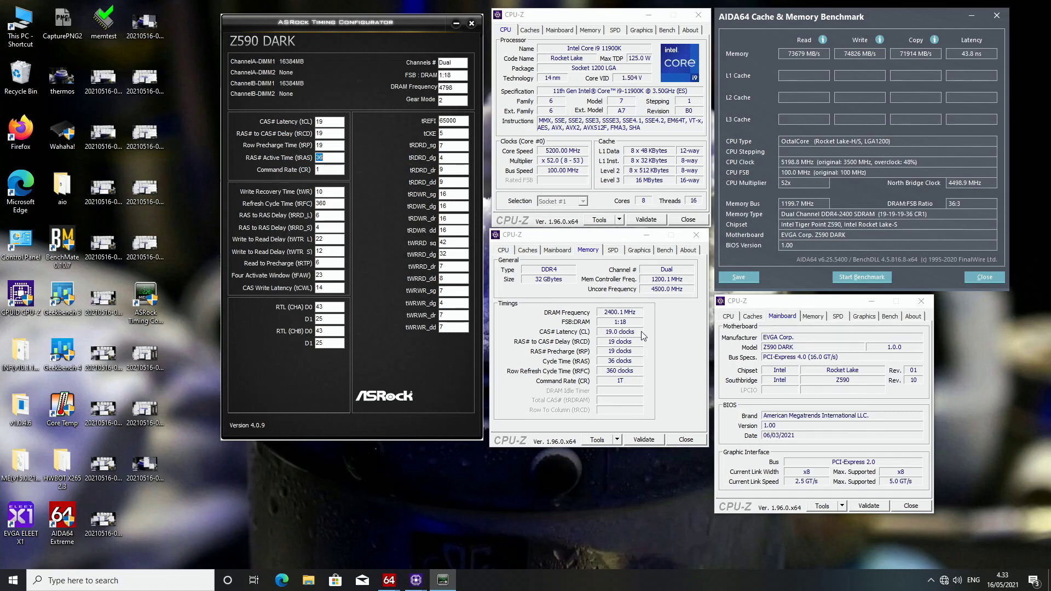
pyautogui.doubleClick(67, 24)
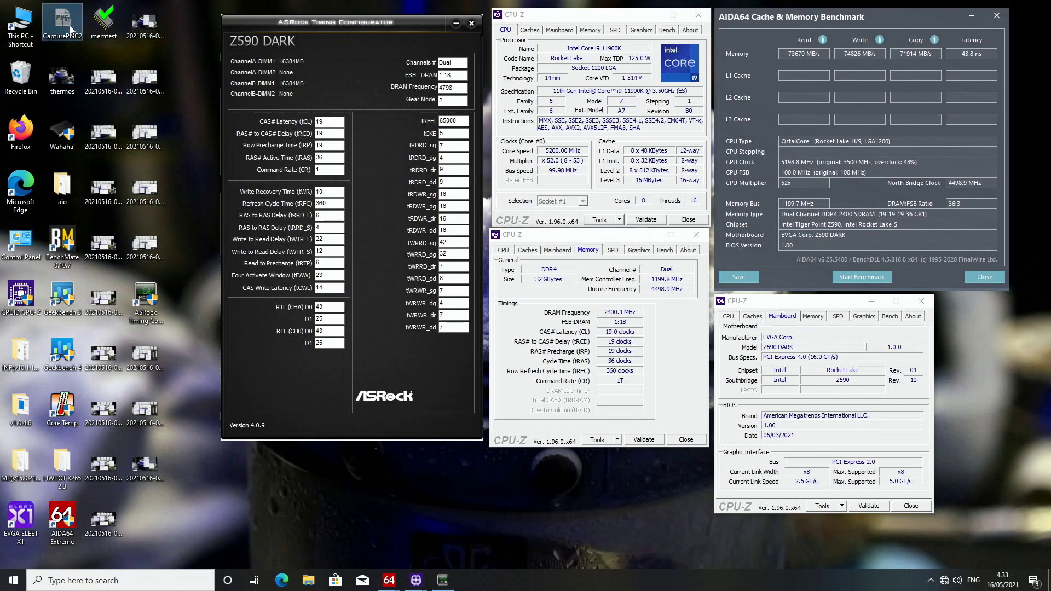
# Close ASRock Timing Configurator and the CPU, Memory and Mainboard CPU-Z windows.
pyautogui.click(471, 23)
pyautogui.click(699, 236)
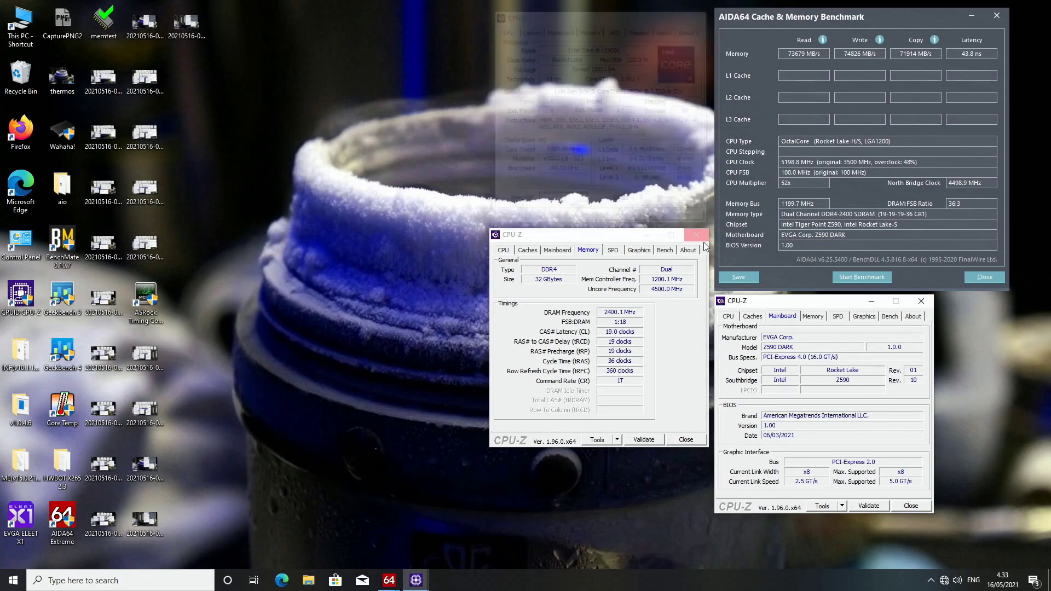
pyautogui.click(696, 235)
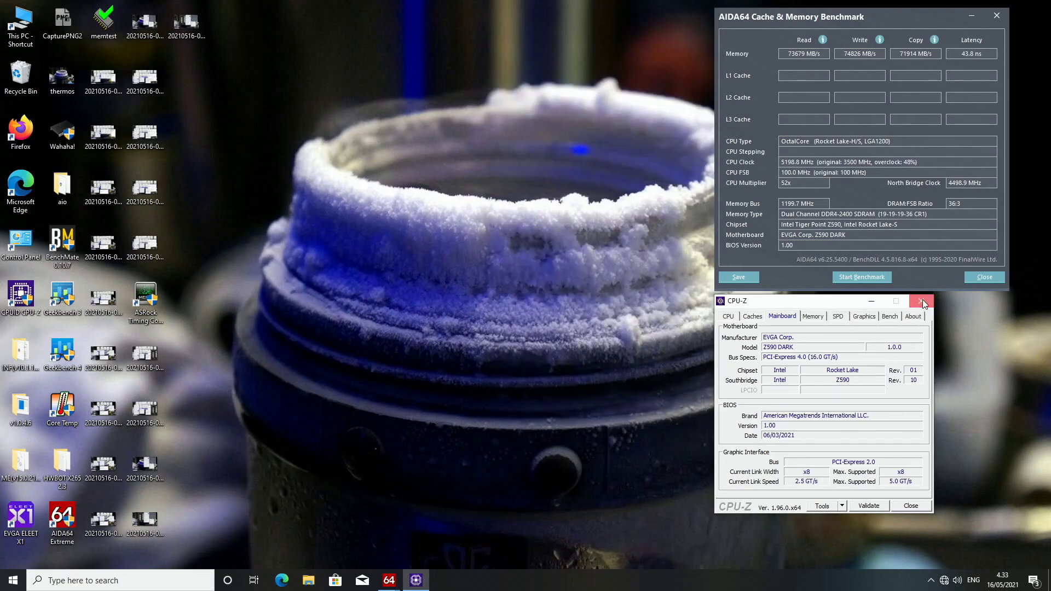
pyautogui.click(922, 301)
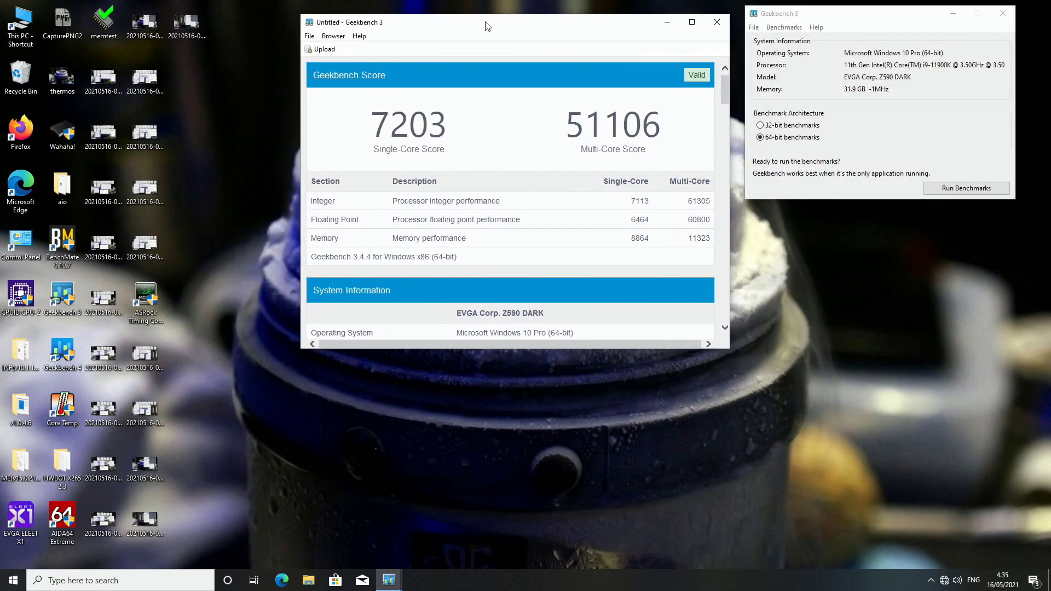
# Move the Geekbench 7203 / 51106 results up-left and relaunch CPU-Z.
pyautogui.moveTo(485, 26); pyautogui.dragTo(472, 22)
pyautogui.click(19, 296)
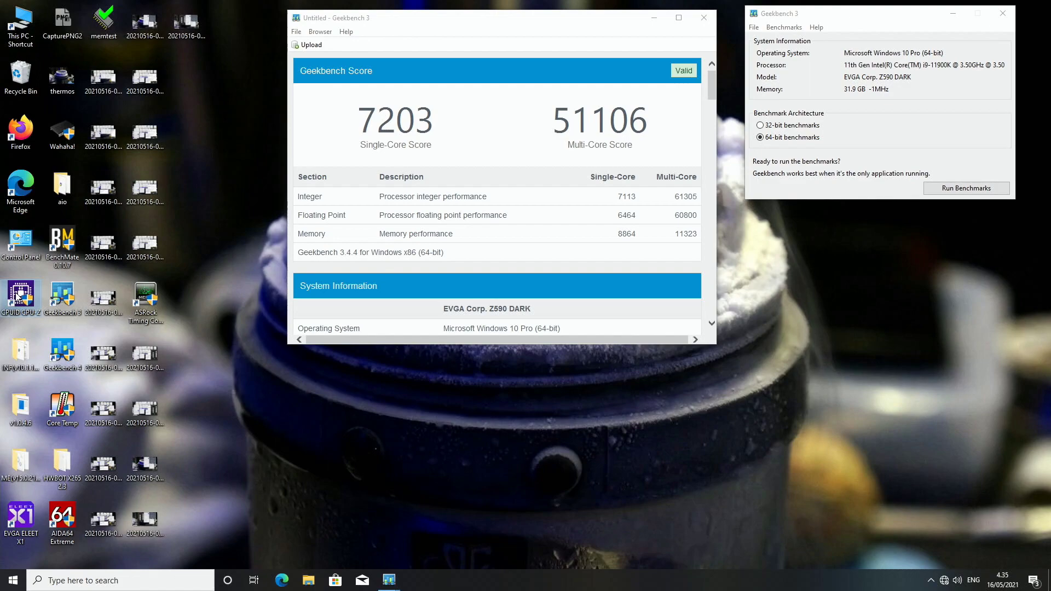
pyautogui.doubleClick(19, 296)
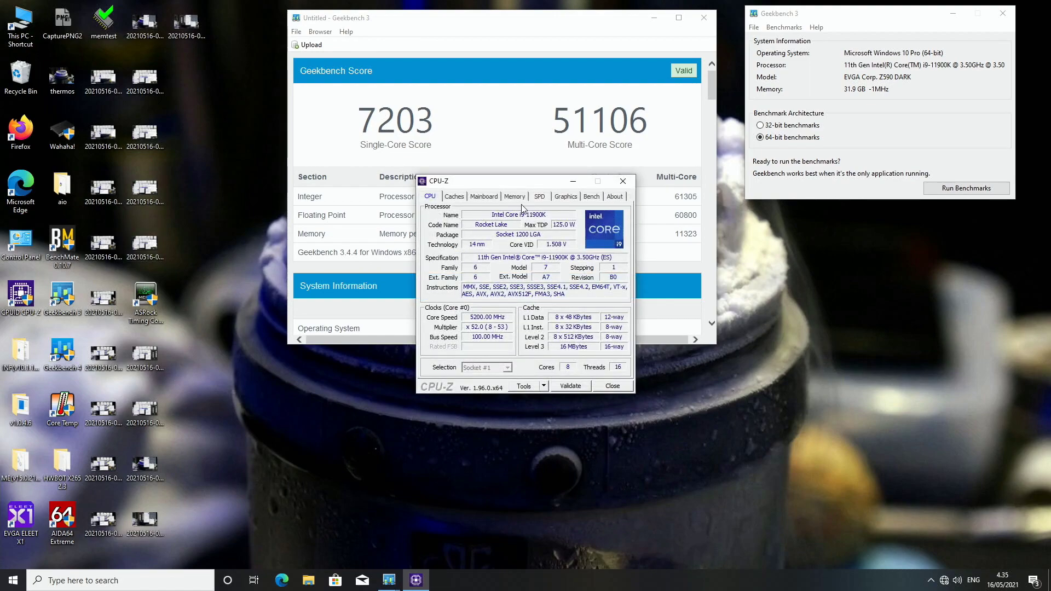
# Place a Memory CPU-Z window on the right and a Mainboard one at the bottom.
pyautogui.click(514, 196)
pyautogui.moveTo(521, 183); pyautogui.dragTo(902, 218)
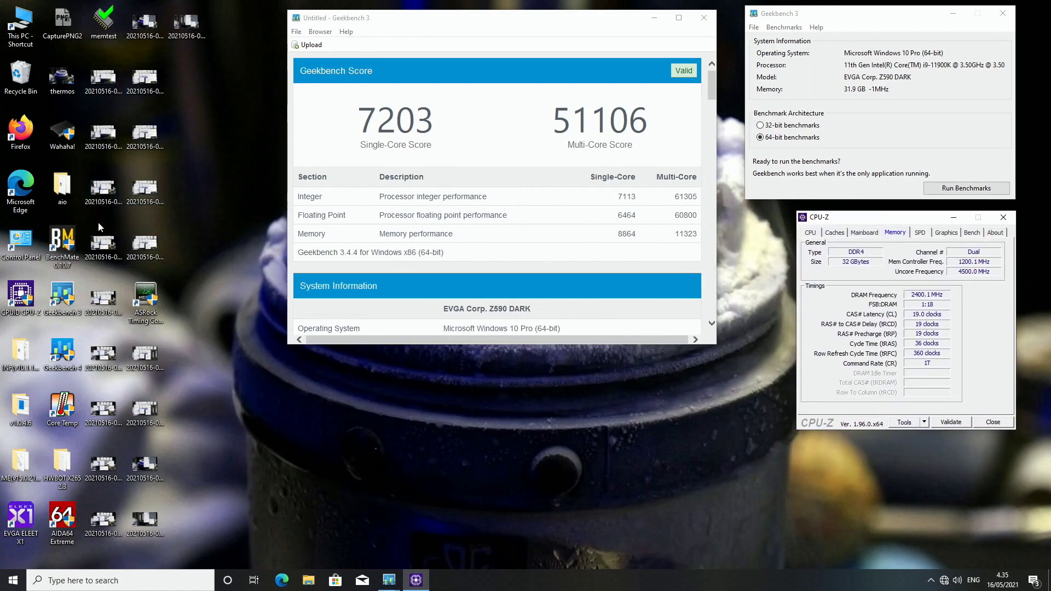
pyautogui.doubleClick(34, 303)
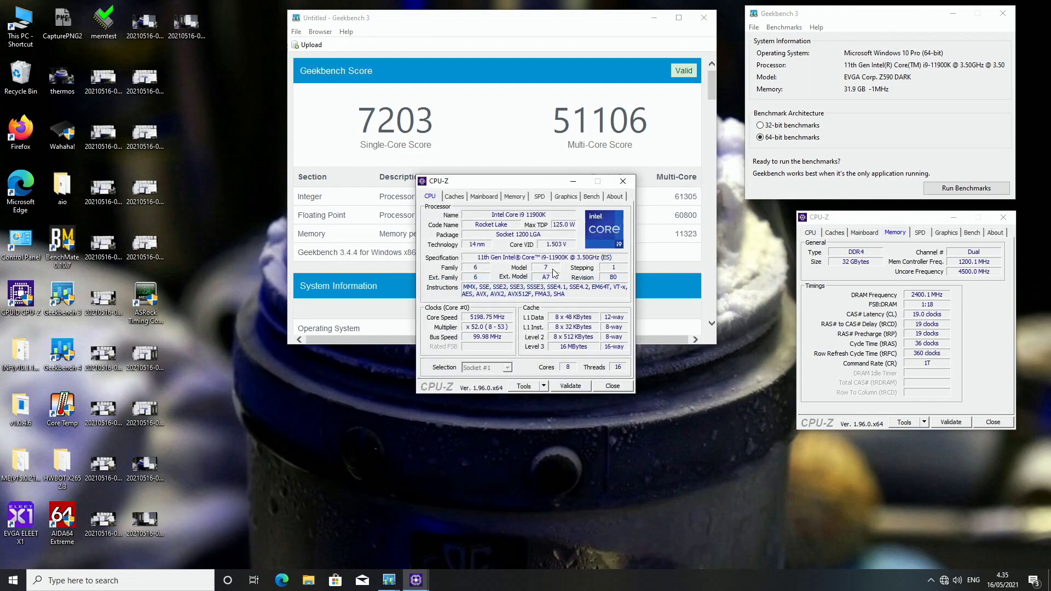
pyautogui.click(484, 196)
pyautogui.moveTo(500, 185); pyautogui.dragTo(663, 355)
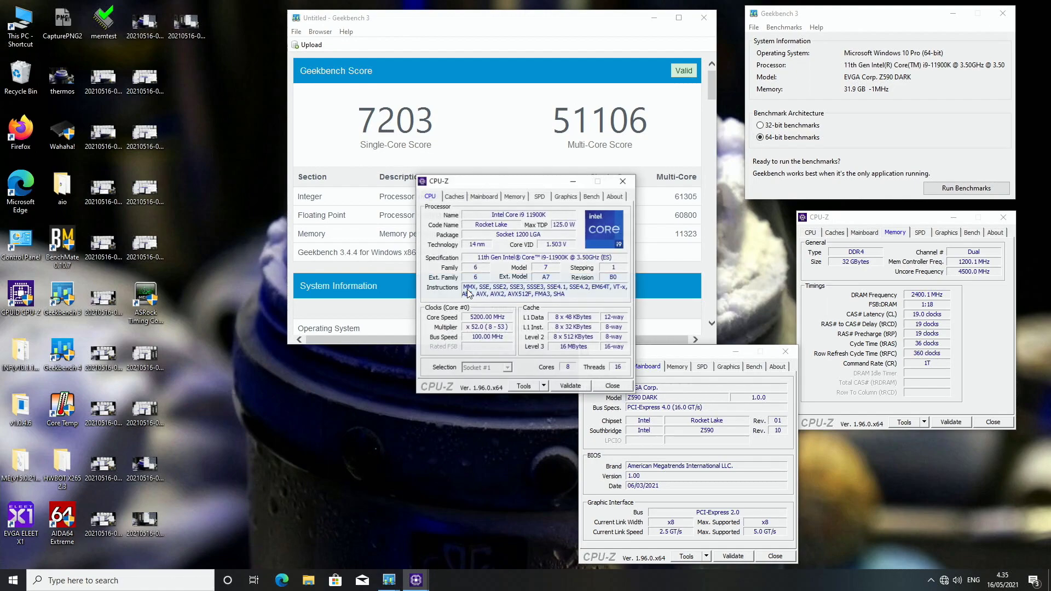
# Position the CPU details window below the Geekbench scores and launch CapturePNG2.
pyautogui.moveTo(533, 186); pyautogui.dragTo(482, 362)
pyautogui.doubleClick(71, 28)
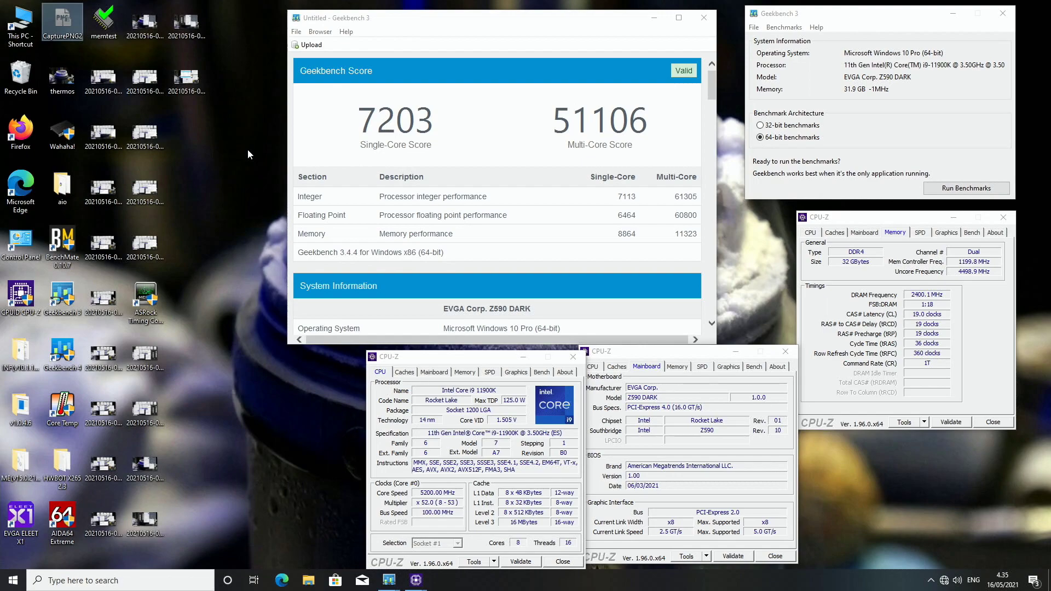
pyautogui.moveTo(471, 357); pyautogui.dragTo(459, 359)
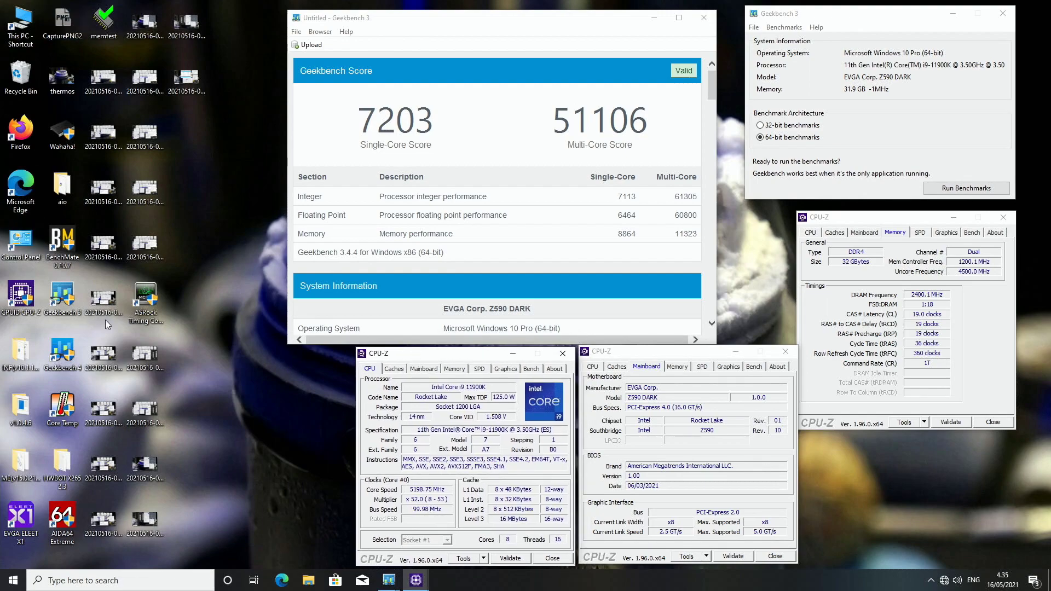
# Reopen ASRock Timing Configurator at the top-left and launch a fourth CPU-Z window.
pyautogui.doubleClick(142, 307)
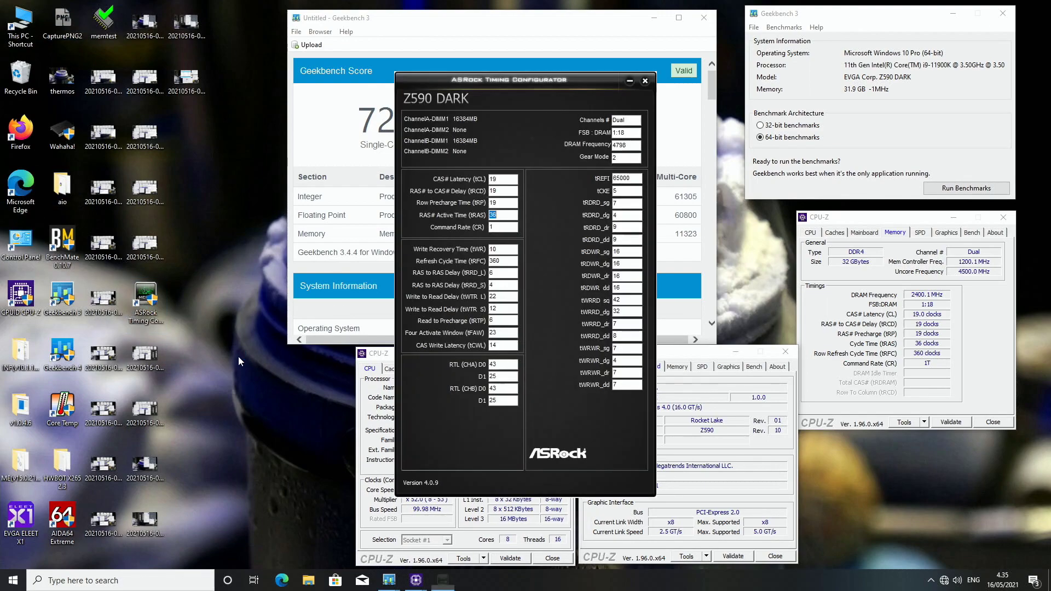
pyautogui.moveTo(519, 75); pyautogui.dragTo(142, 39)
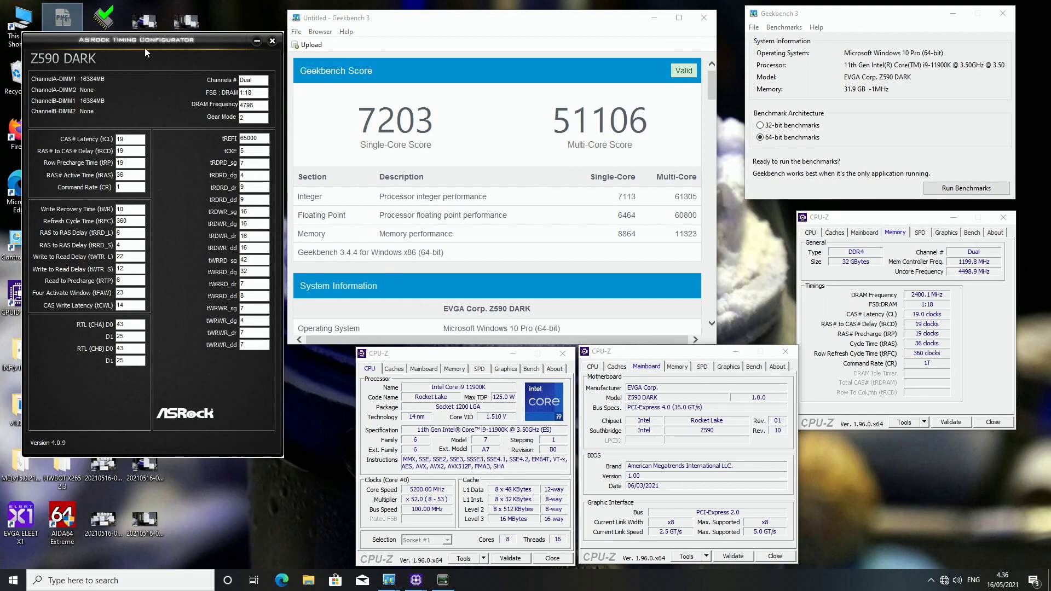
pyautogui.moveTo(156, 37); pyautogui.dragTo(160, 35)
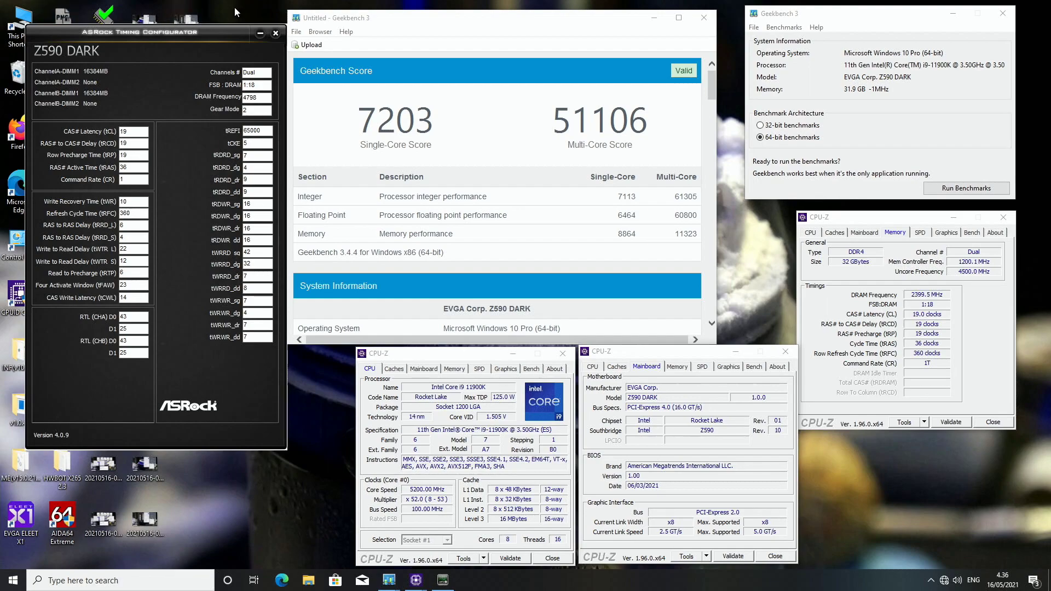
pyautogui.doubleClick(10, 299)
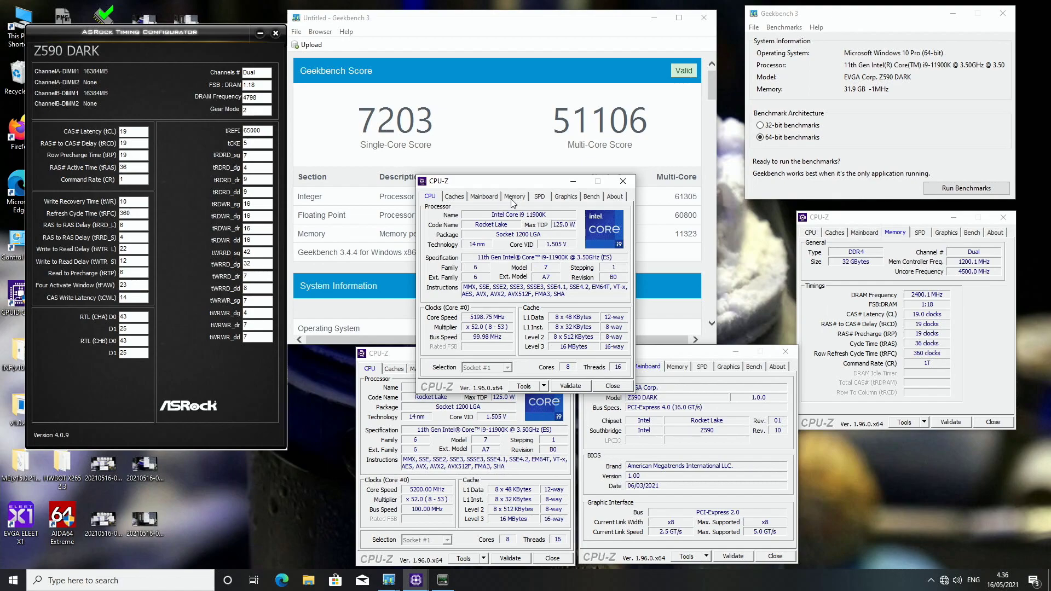
# Place CPU-Z's SPD timings for the G.Skill module at lower right; close Timing Configurator and the CPU-tab window.
pyautogui.click(539, 196)
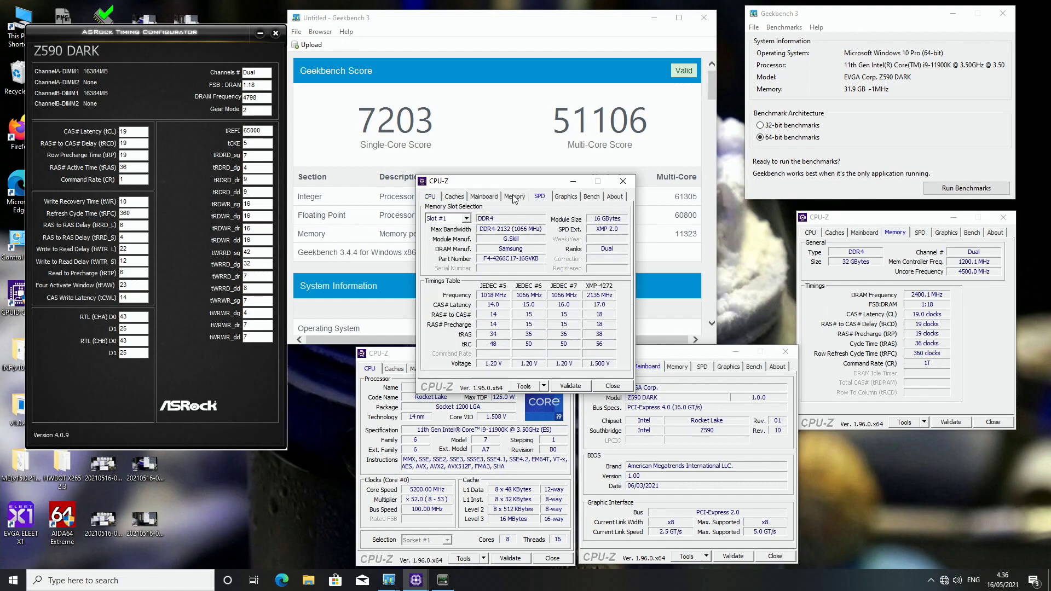
pyautogui.moveTo(522, 186); pyautogui.dragTo(919, 379)
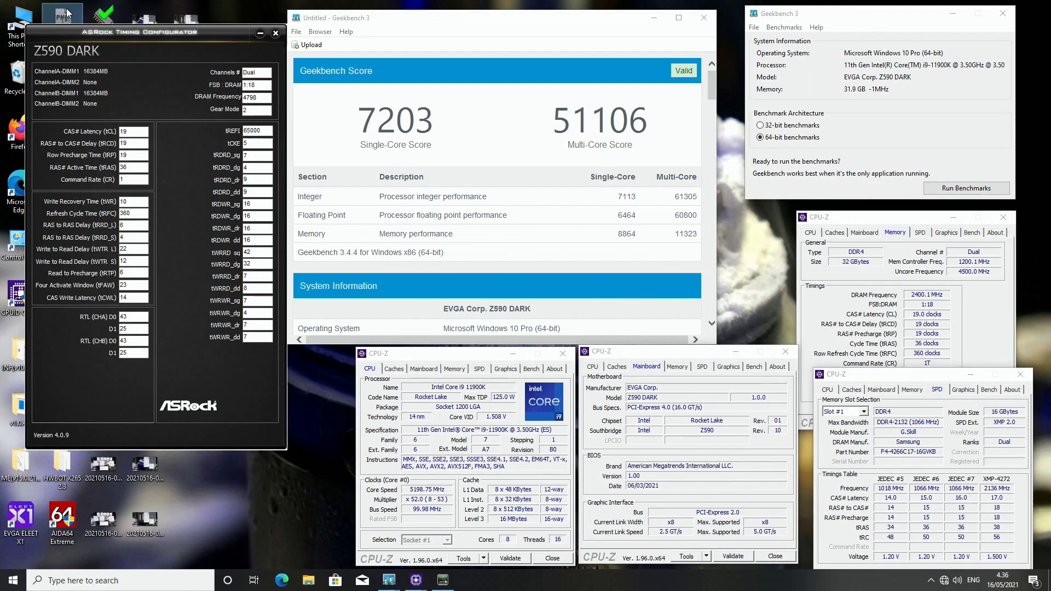
pyautogui.click(270, 31)
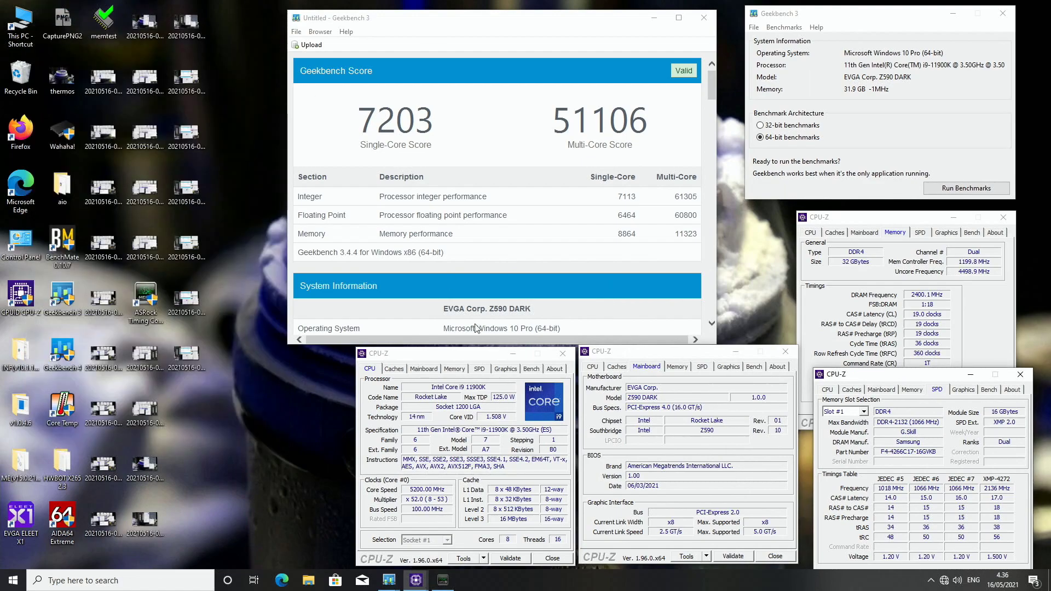
pyautogui.click(563, 353)
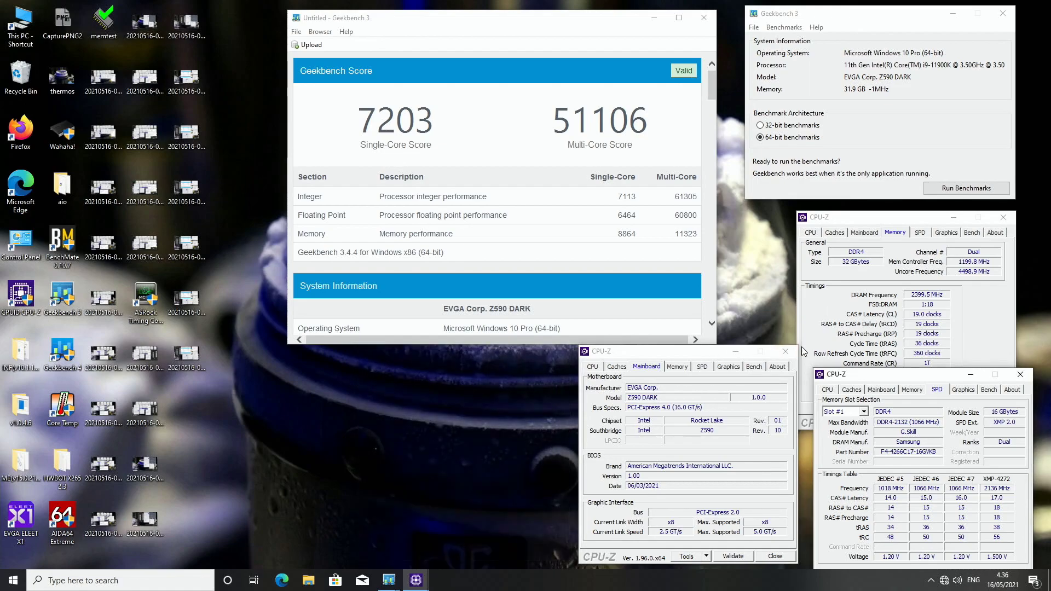